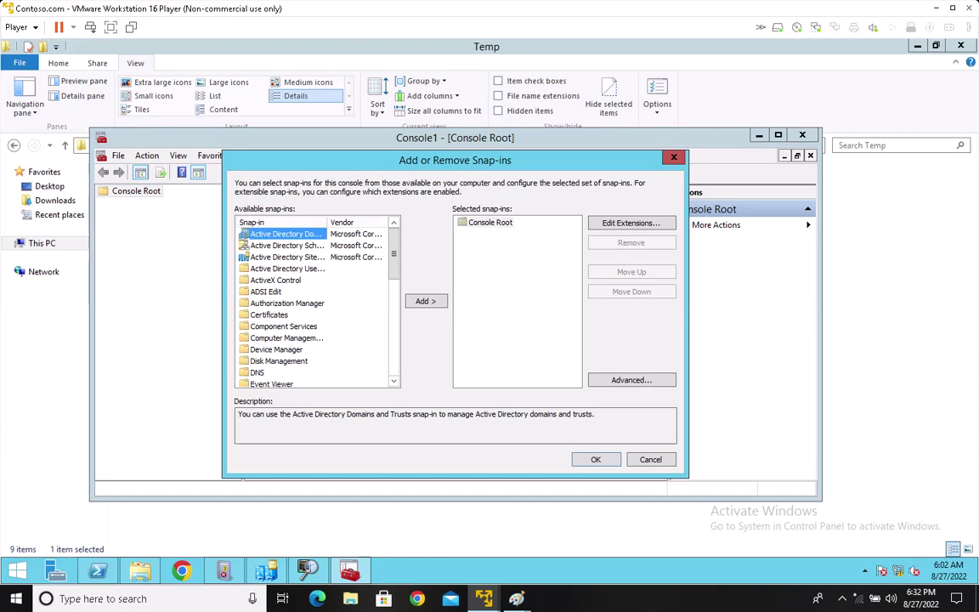
# Leave the snap-in selection without adding anything, maximize the console window and widen its tree pane.
pyautogui.click(286, 246)
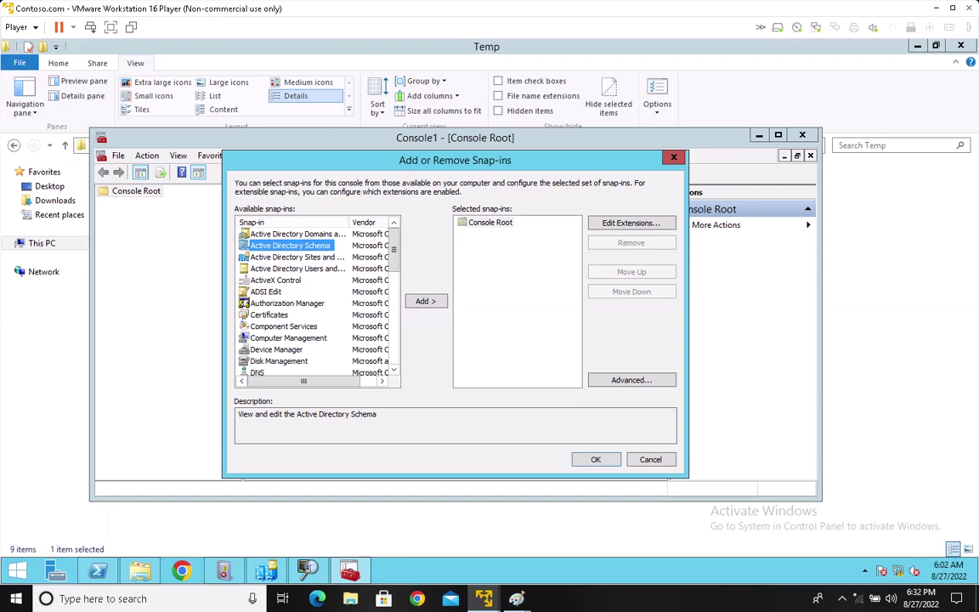
pyautogui.press('Escape')
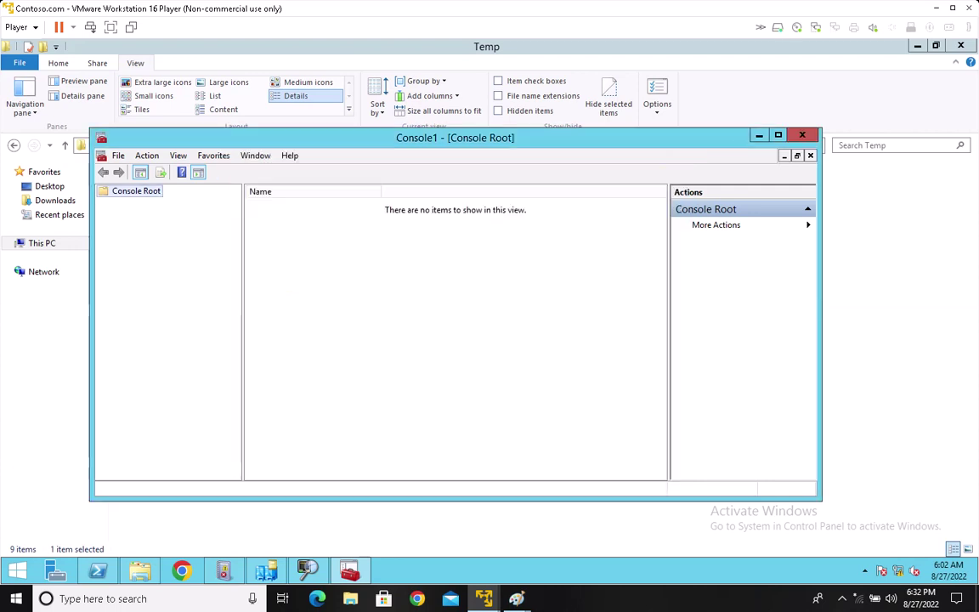
pyautogui.press('super+Up')
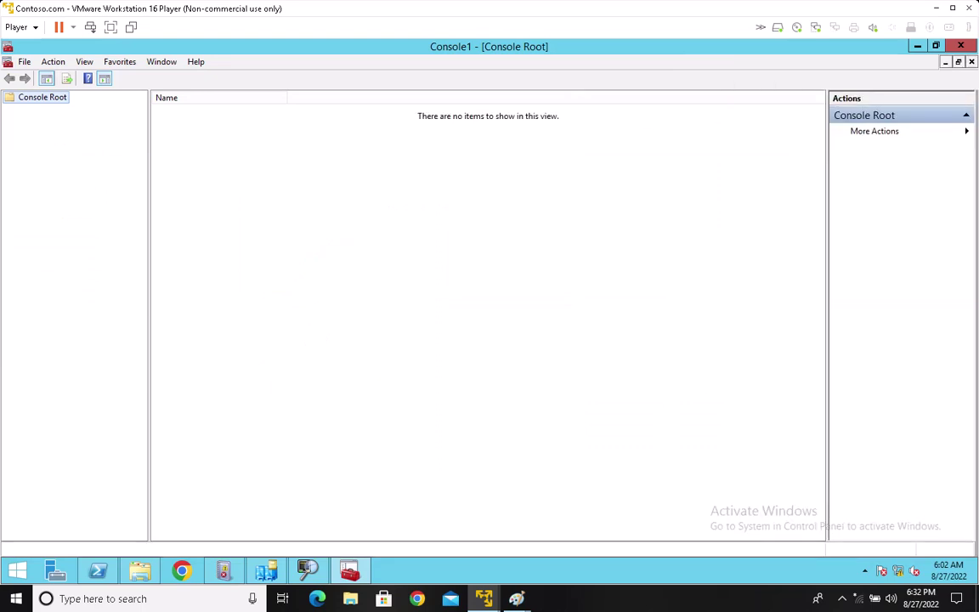
pyautogui.moveTo(148, 315); pyautogui.dragTo(235, 314)
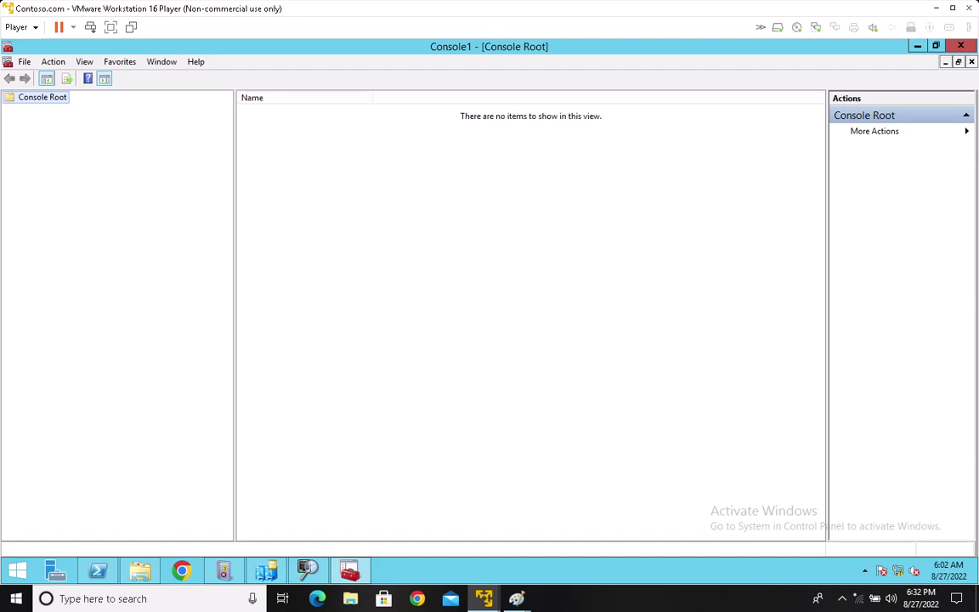
# Add the Active Directory Schema snap-in to the console root.
pyautogui.click(25, 61)
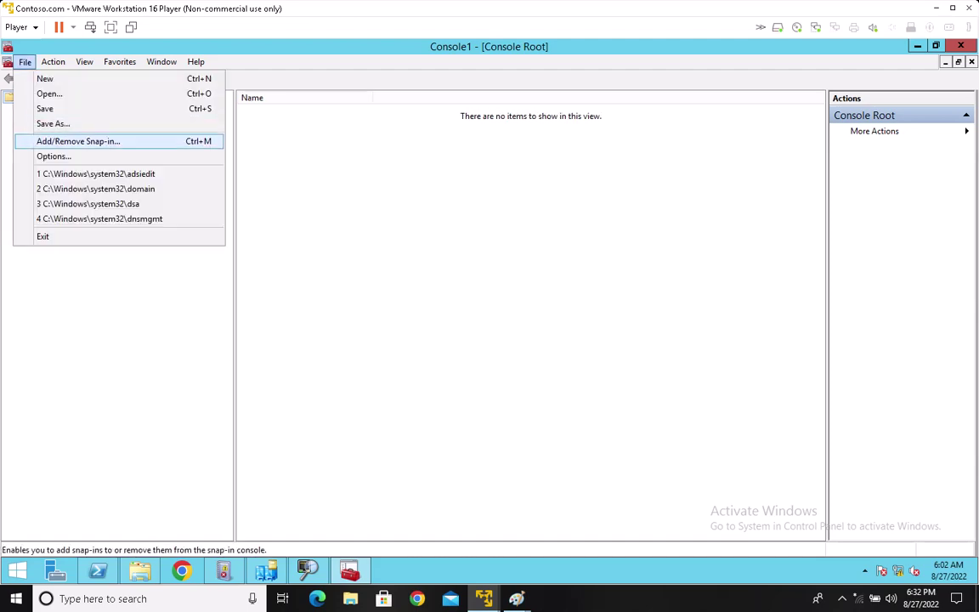
pyautogui.click(78, 141)
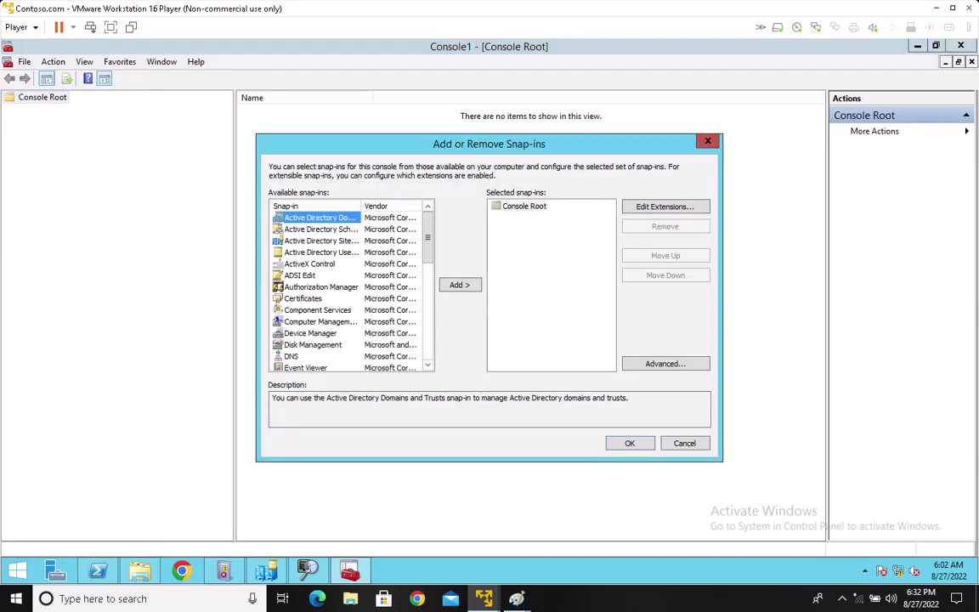
pyautogui.click(321, 240)
pyautogui.click(321, 217)
pyautogui.click(321, 228)
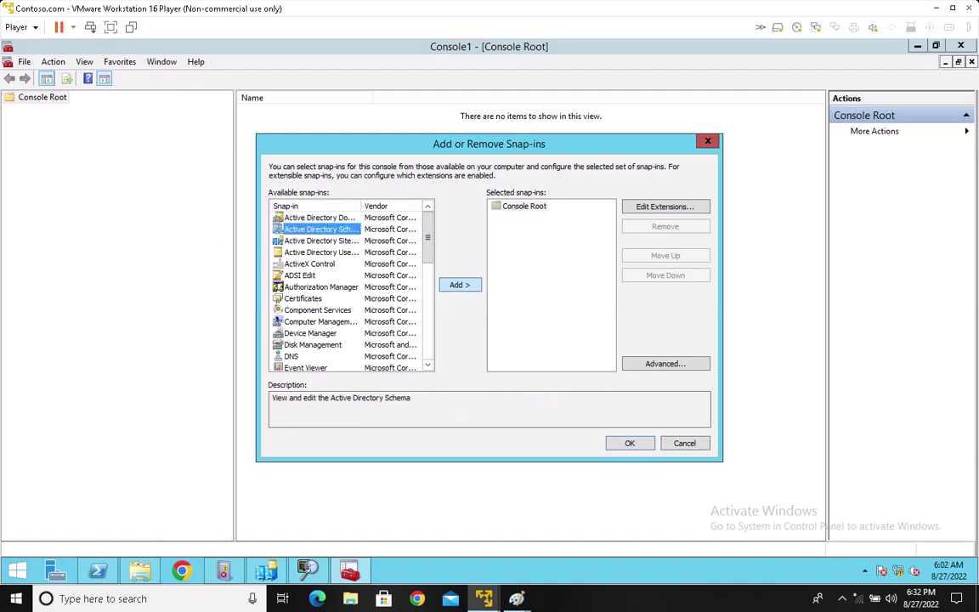
pyautogui.click(459, 285)
pyautogui.press('Return')
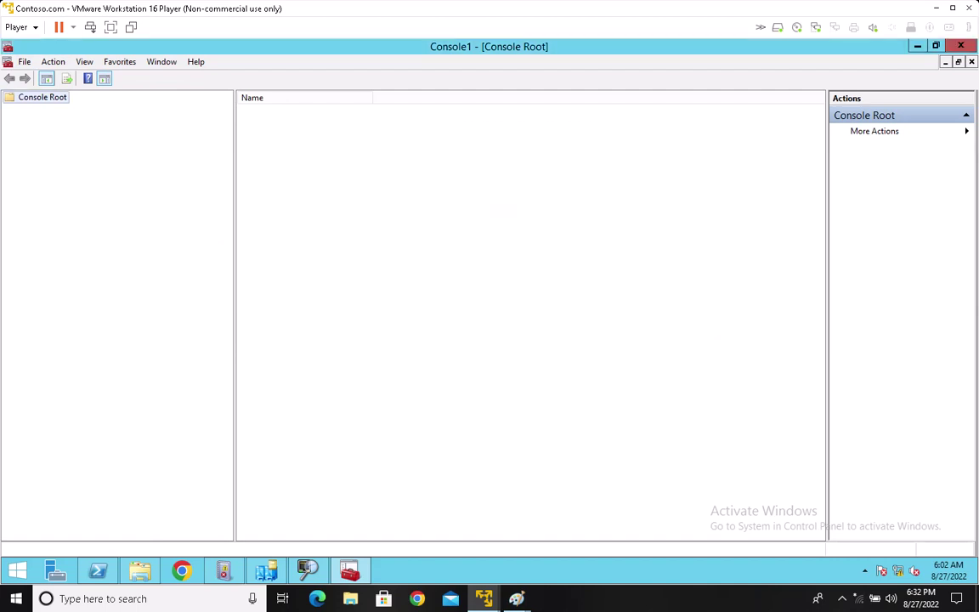
# Examine the list of object classes in the Active Directory Schema, from account down to the MS-SQL entries.
pyautogui.click(74, 109)
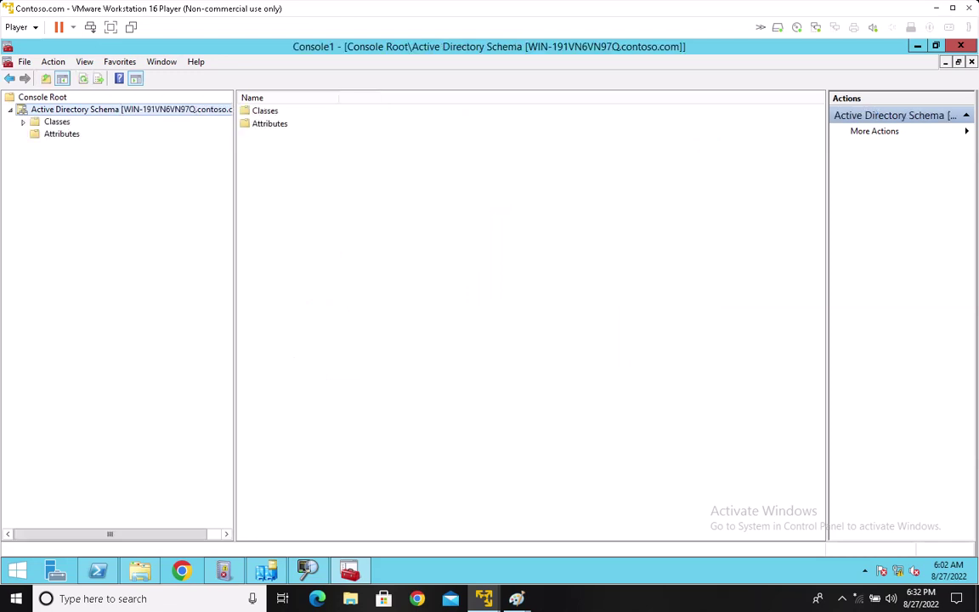
pyautogui.click(56, 122)
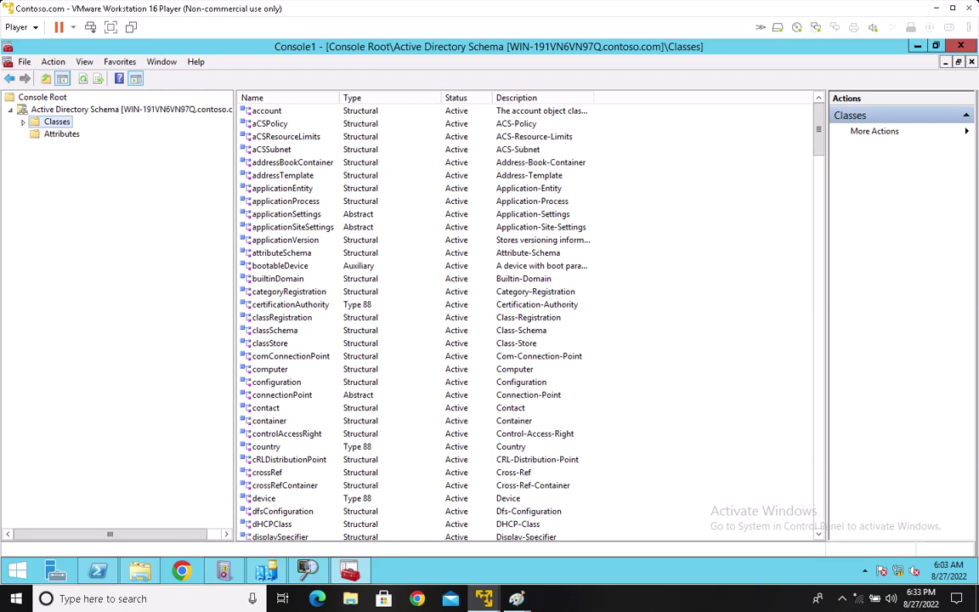
pyautogui.click(266, 110)
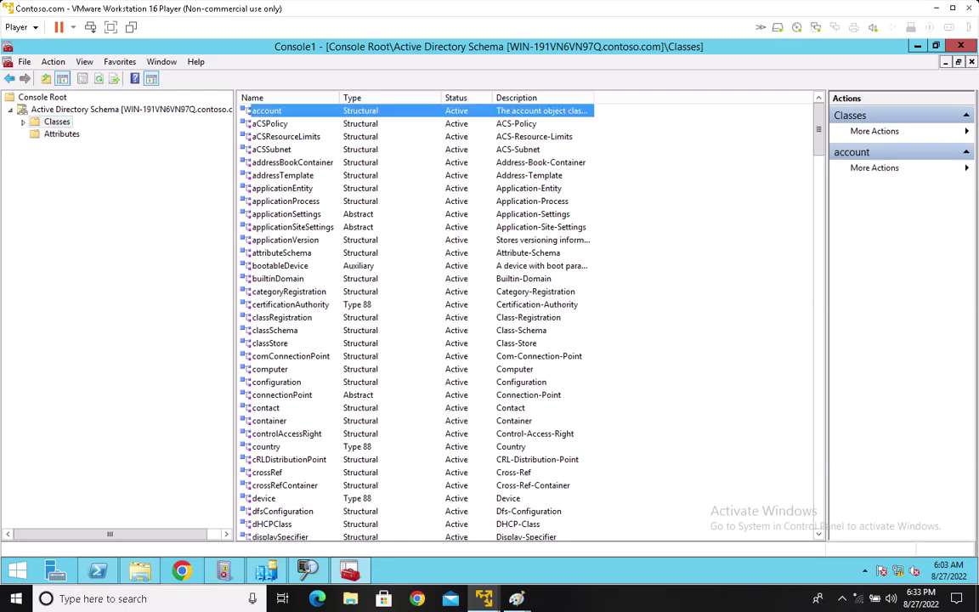
pyautogui.click(289, 459)
pyautogui.scroll(-20, 527, 319)
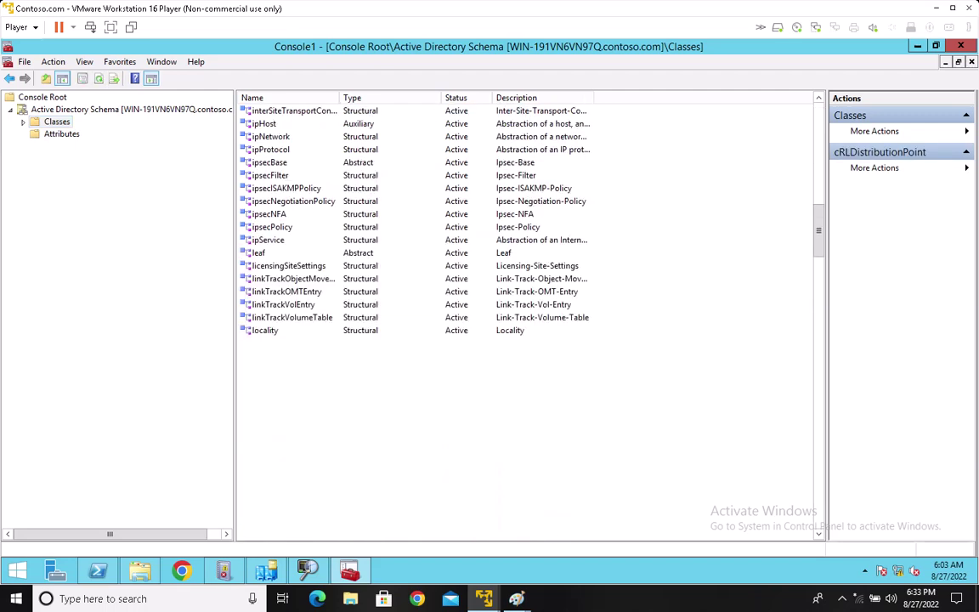
pyautogui.scroll(-20, 527, 323)
pyautogui.scroll(20, 527, 323)
pyautogui.scroll(-8, 527, 323)
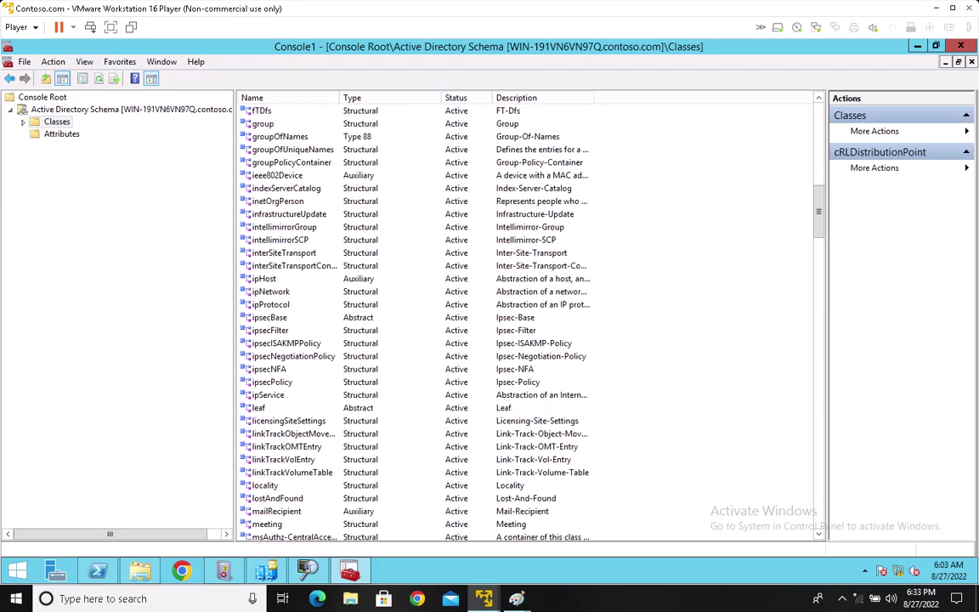
pyautogui.scroll(-20, 527, 323)
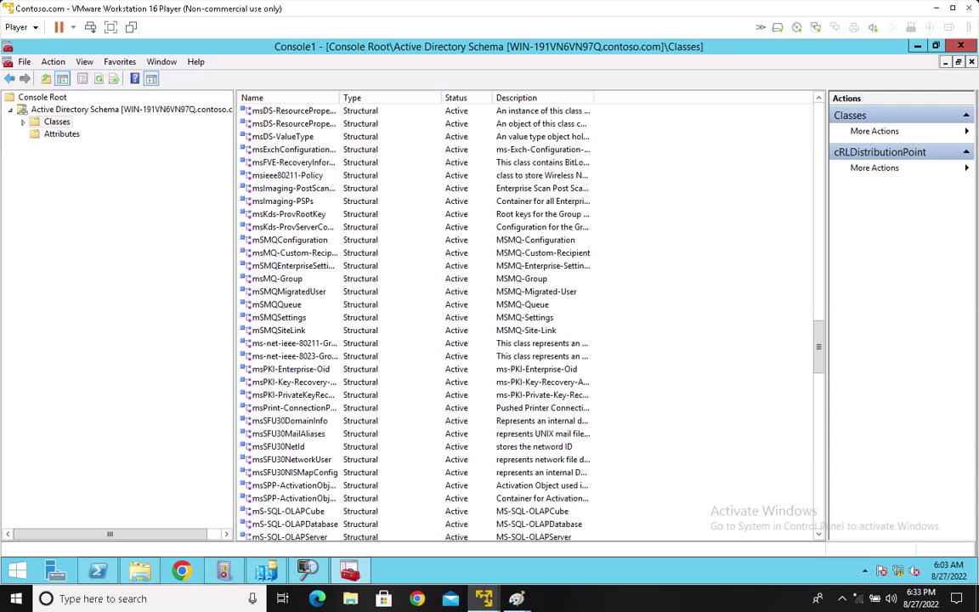
# Look through the schema's Attributes list down to its last entry.
pyautogui.click(61, 134)
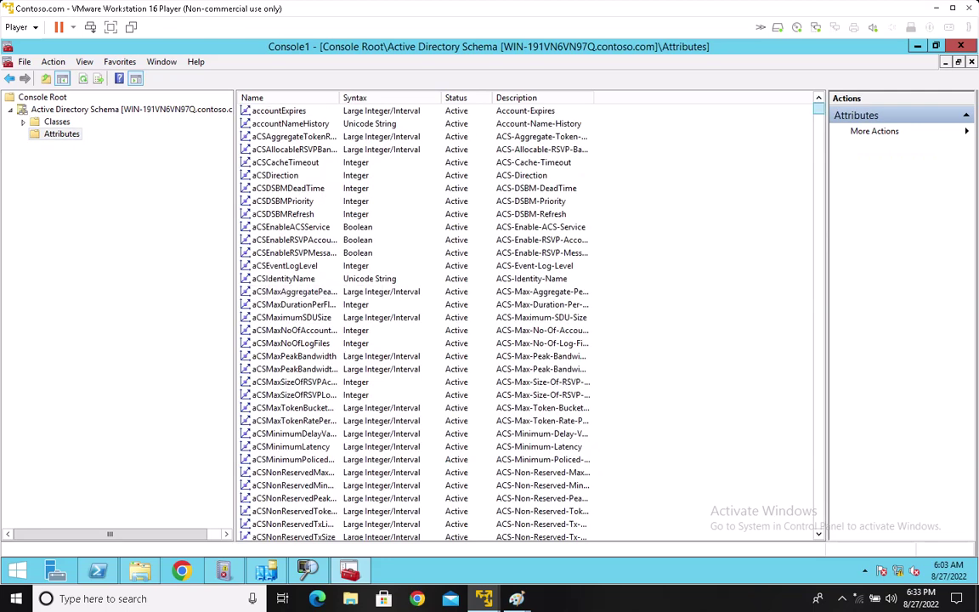
pyautogui.moveTo(819, 108); pyautogui.dragTo(819, 352)
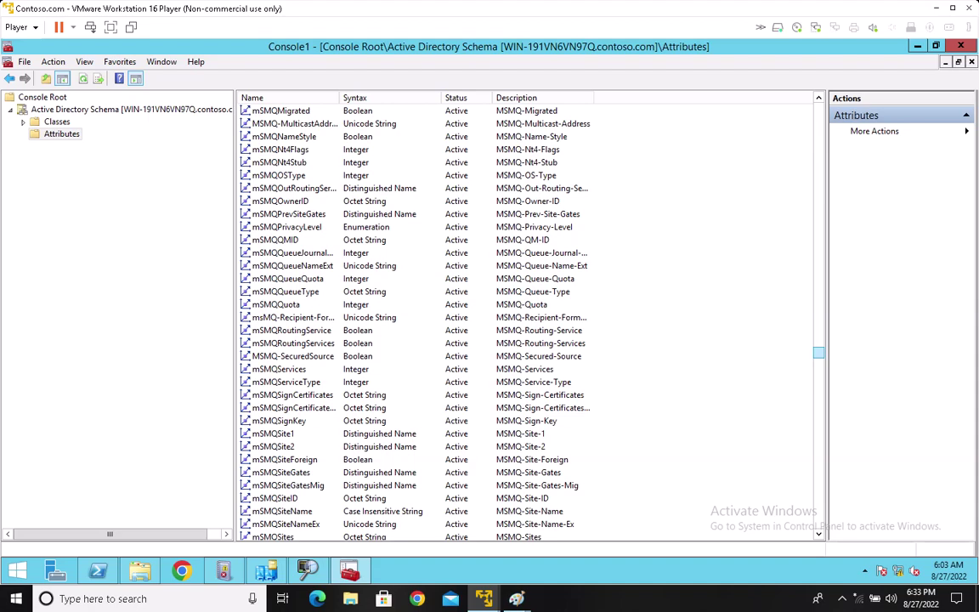
pyautogui.scroll(-20, 527, 323)
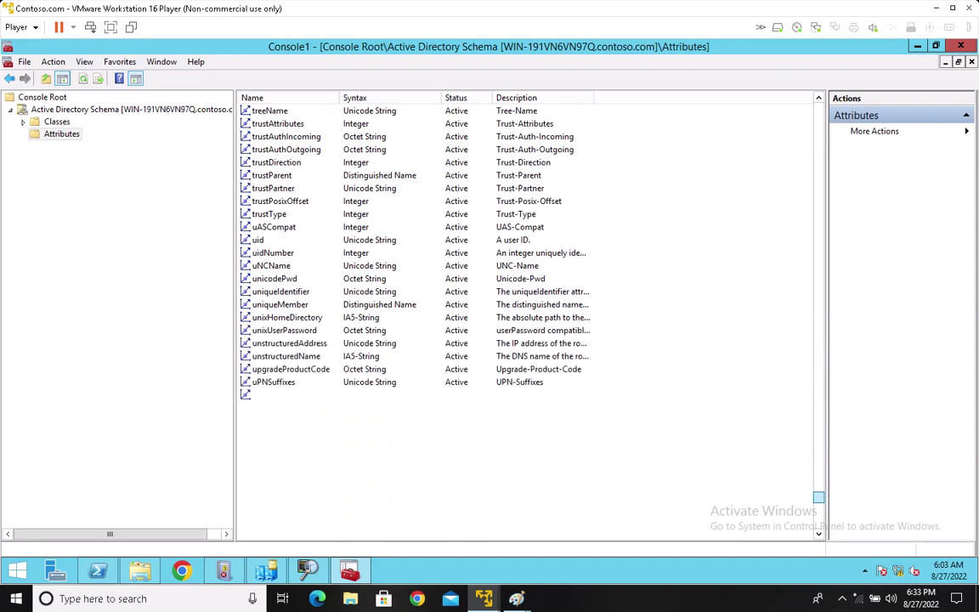
pyautogui.moveTo(818, 497); pyautogui.dragTo(819, 516)
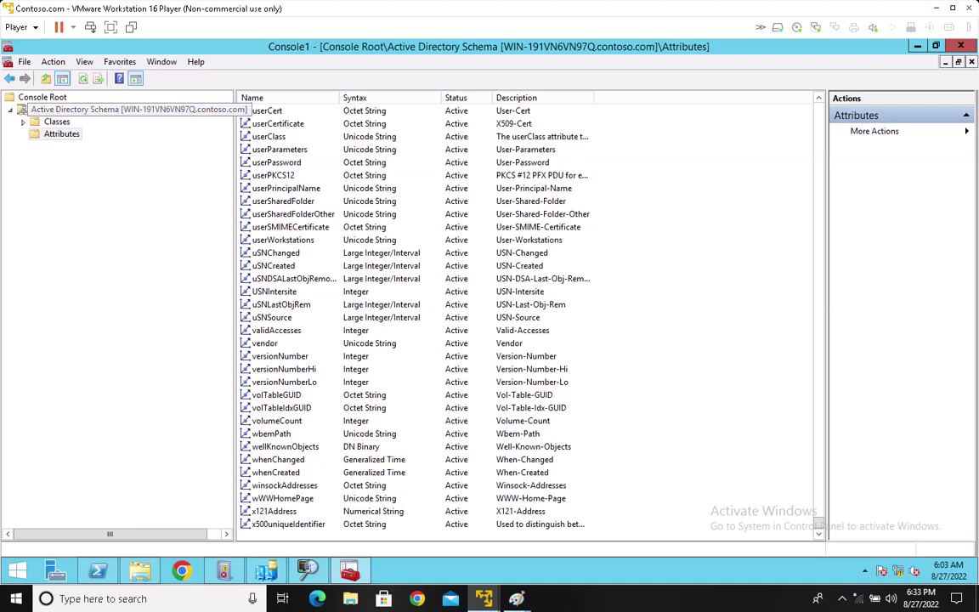
# Review the NTDS.DIT partition diagram in Paint and return to the Contoso.com virtual machine.
pyautogui.moveTo(516, 598)
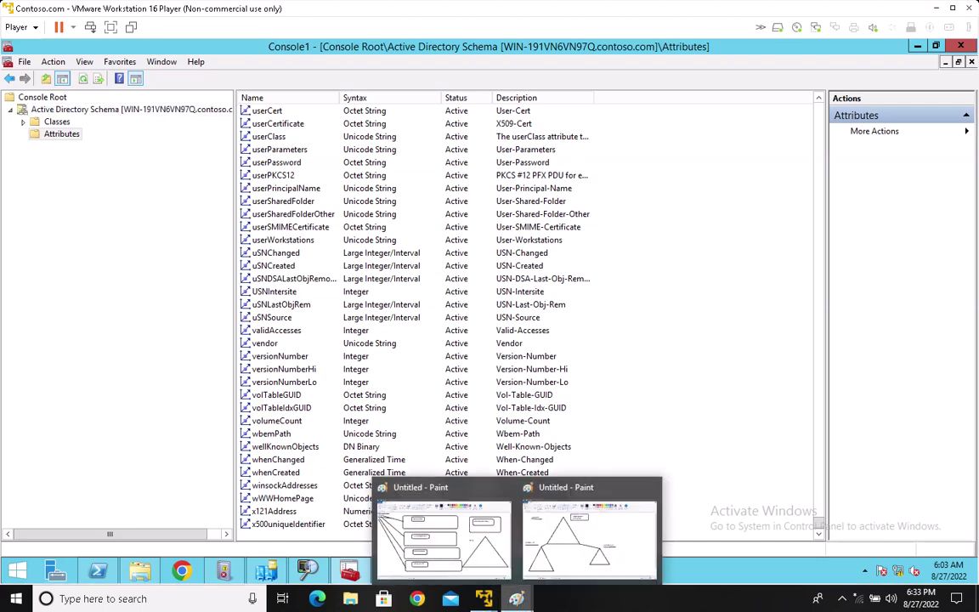
pyautogui.click(396, 521)
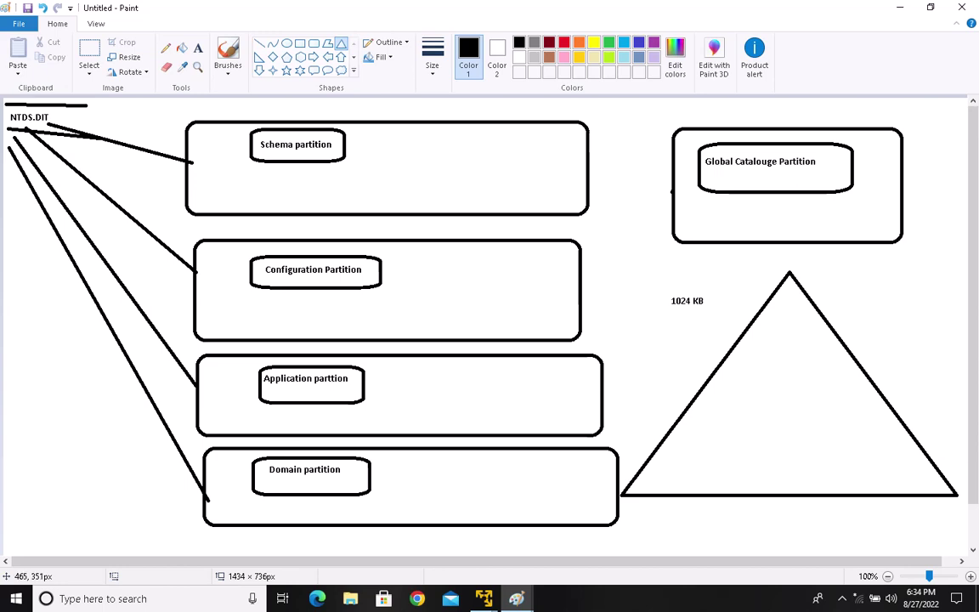
pyautogui.click(483, 598)
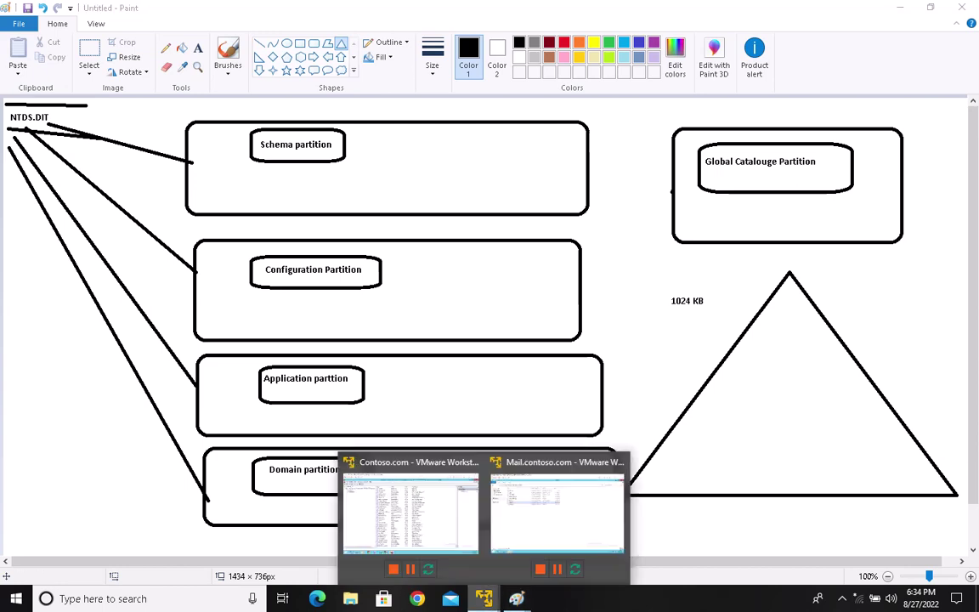
pyautogui.click(410, 508)
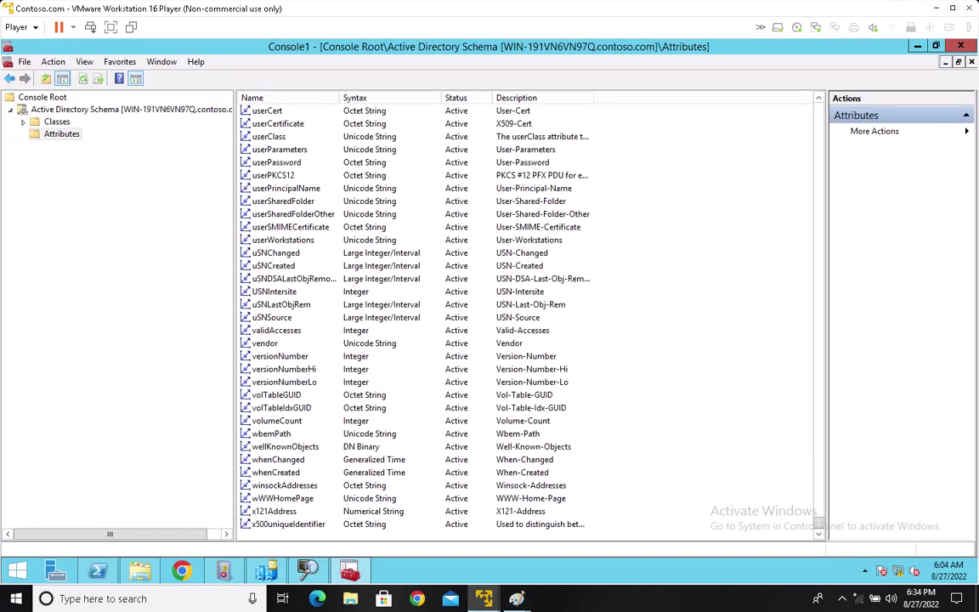
# Close the schema console without saving its settings and close the Temp folder window.
pyautogui.click(960, 46)
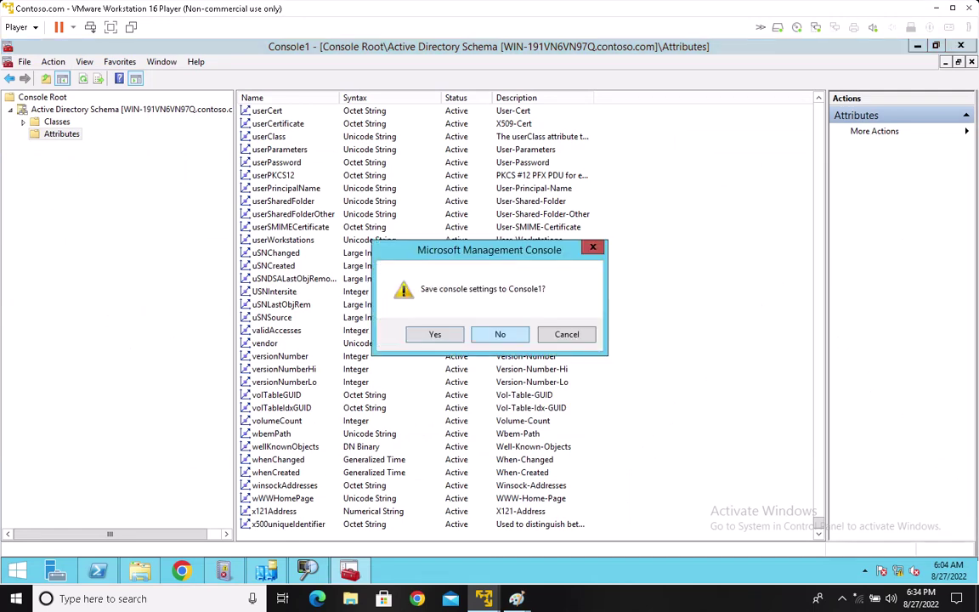
pyautogui.click(501, 334)
pyautogui.click(961, 45)
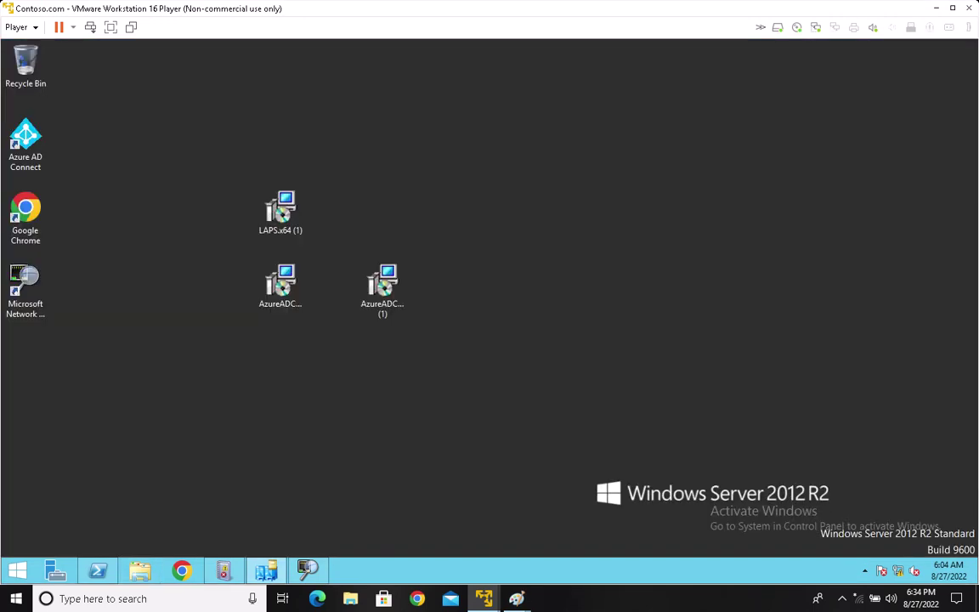
# Launch adsiedit.msc through the Run dialog on the server and maximize the ADSI Edit window.
pyautogui.rightClick(17, 570)
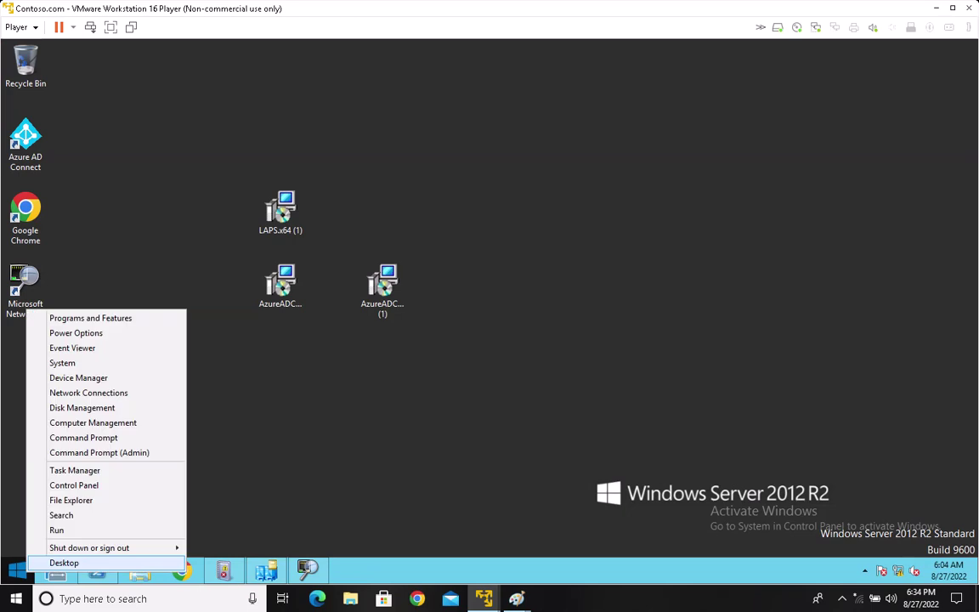
pyautogui.click(57, 530)
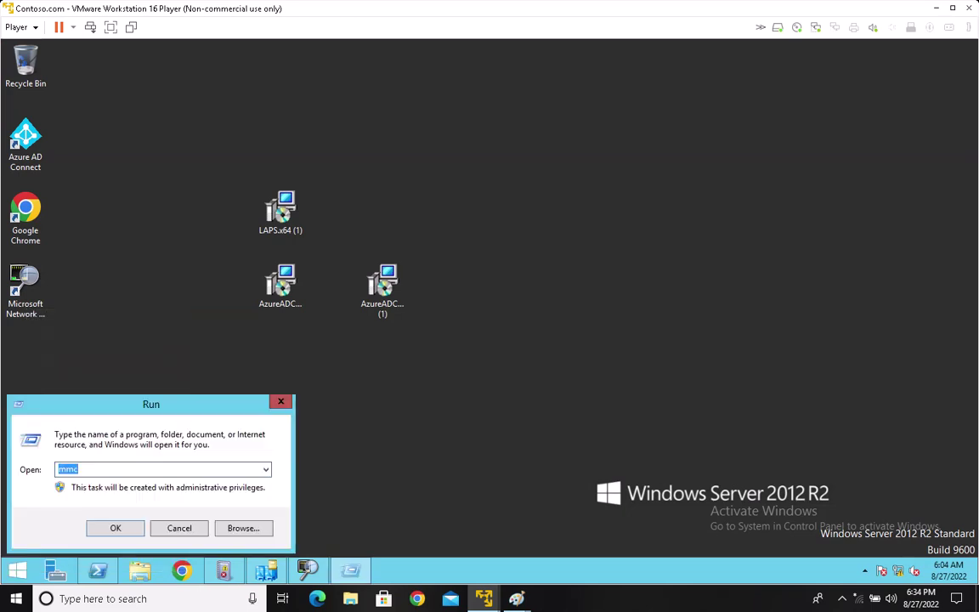
pyautogui.write('adsie')
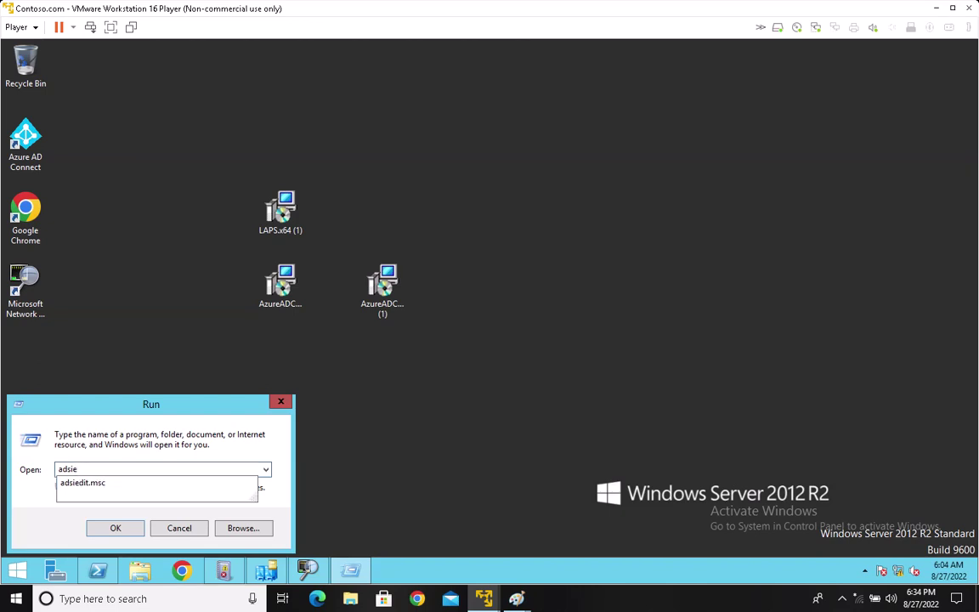
pyautogui.write('dit.msc')
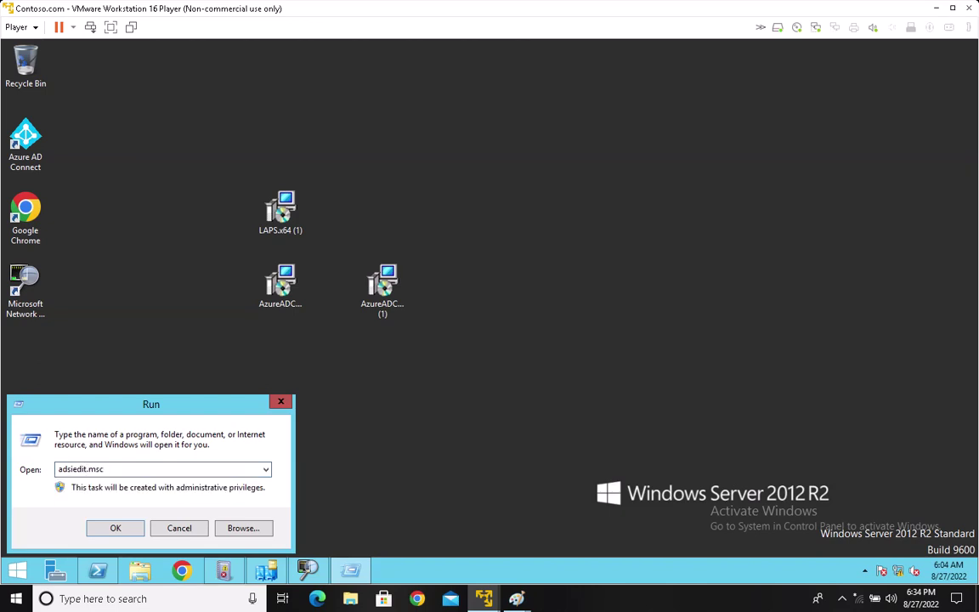
pyautogui.moveTo(136, 404); pyautogui.dragTo(471, 251)
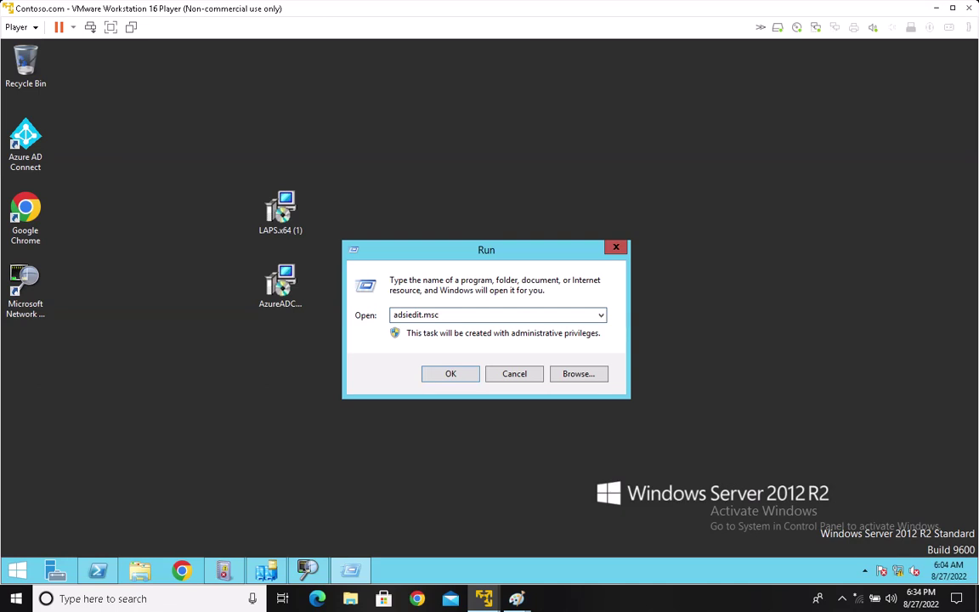
pyautogui.press('Return')
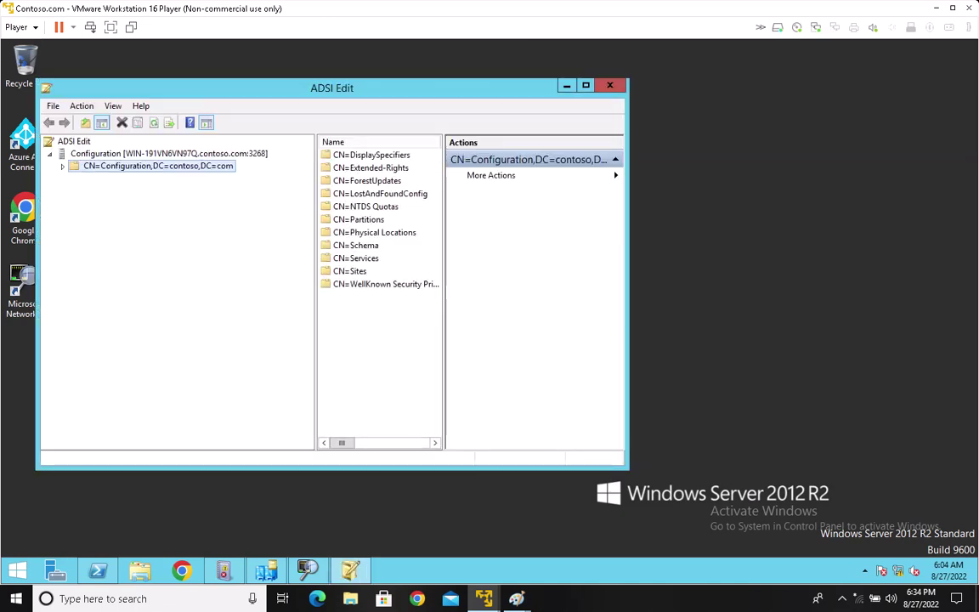
pyautogui.click(585, 85)
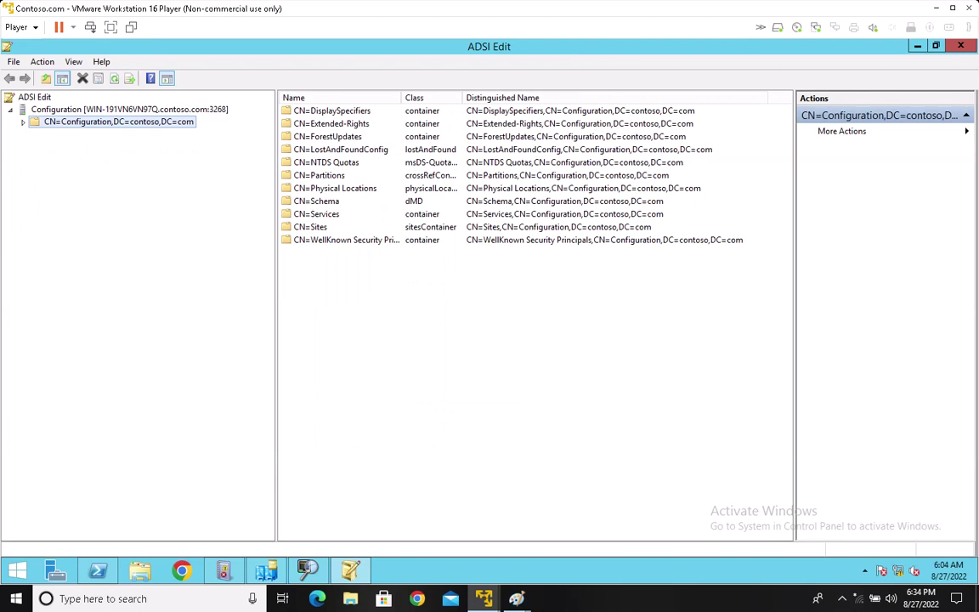
# Remove the existing Configuration connection on port 3268 from ADSI Edit and confirm the removal.
pyautogui.rightClick(126, 121)
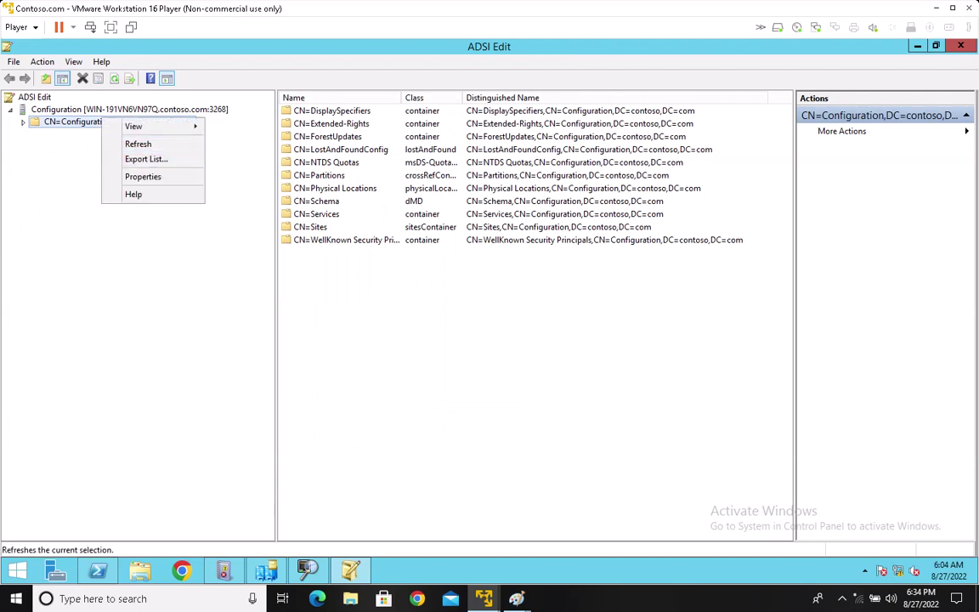
pyautogui.rightClick(71, 110)
pyautogui.click(108, 136)
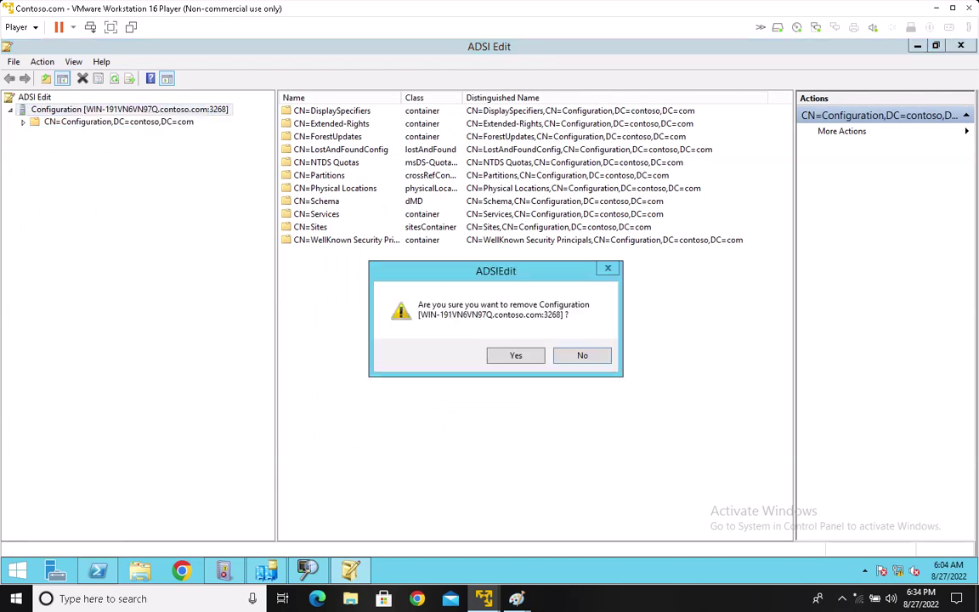
pyautogui.click(516, 355)
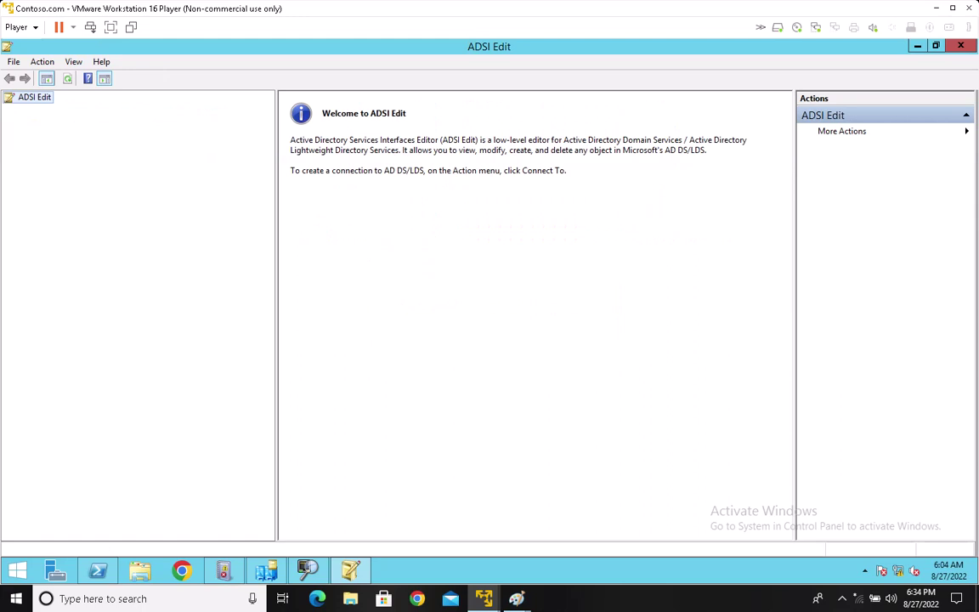
# Connect ADSI Edit to the well-known Configuration naming context on the default server.
pyautogui.rightClick(30, 97)
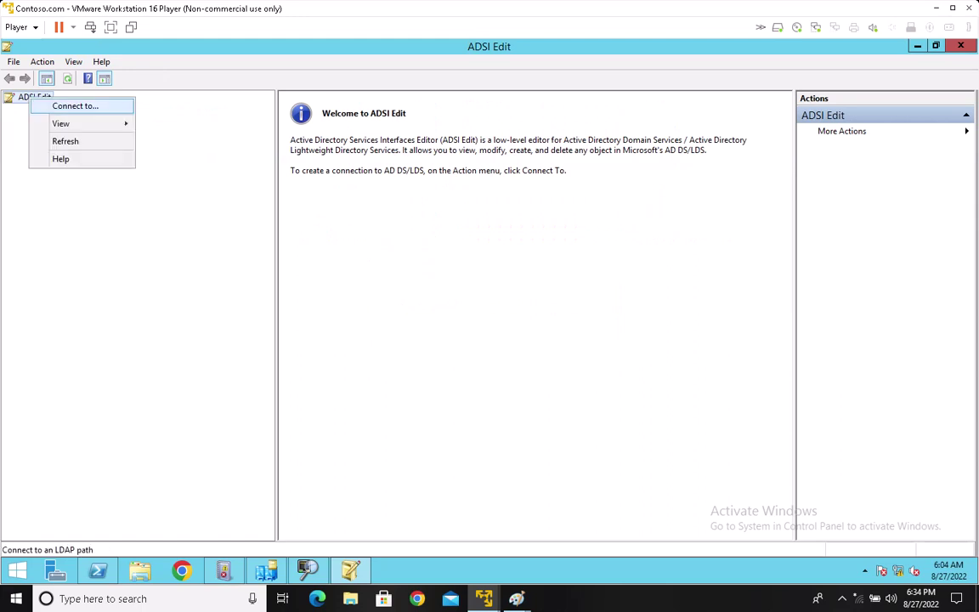
pyautogui.click(72, 105)
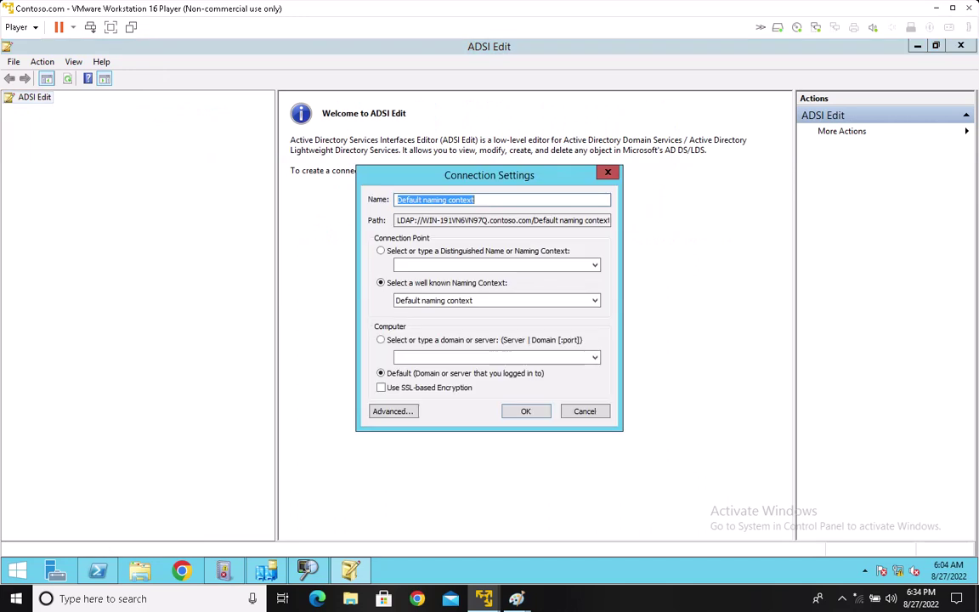
pyautogui.moveTo(437, 178); pyautogui.dragTo(385, 126)
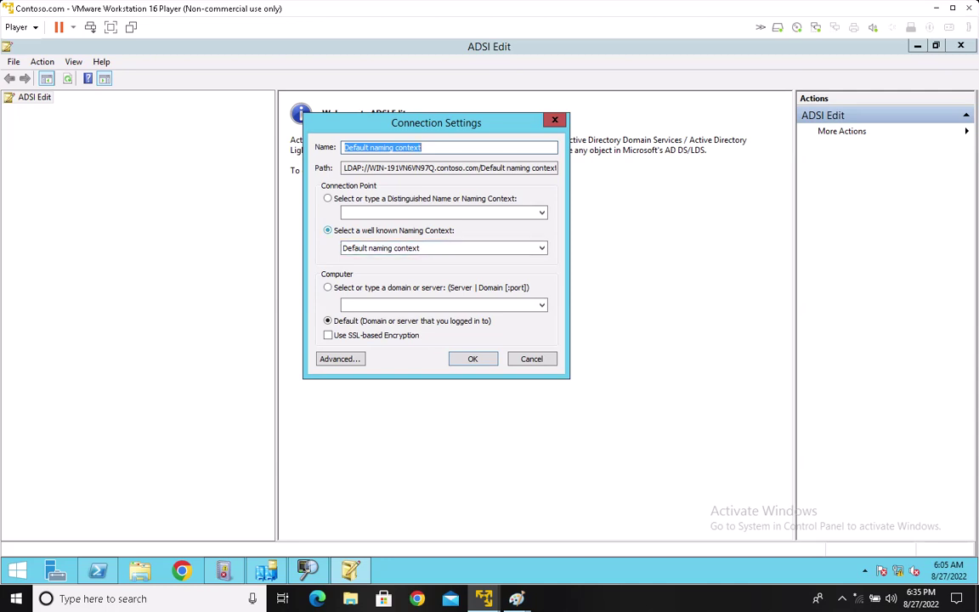
pyautogui.click(444, 248)
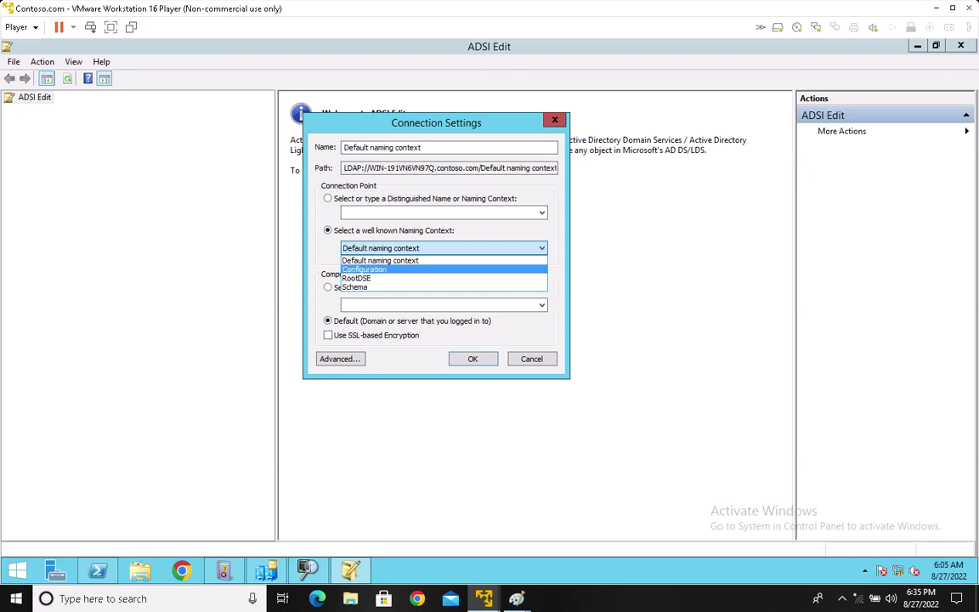
pyautogui.click(364, 269)
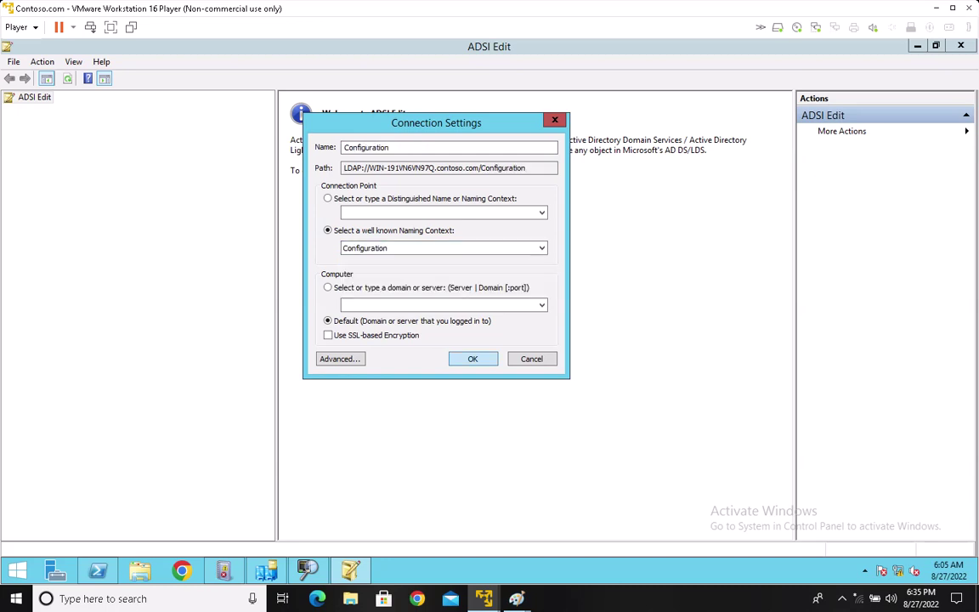
pyautogui.press('Return')
# Expand the Configuration connection through CN=Configuration,DC=contoso,DC=com down to the containers under CN=Sites.
pyautogui.doubleClick(119, 109)
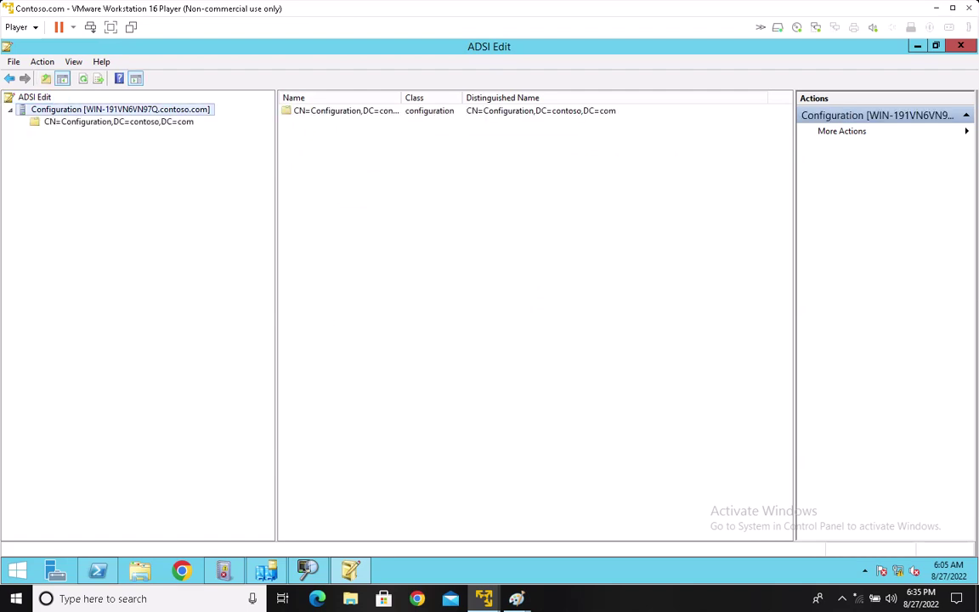
pyautogui.click(118, 122)
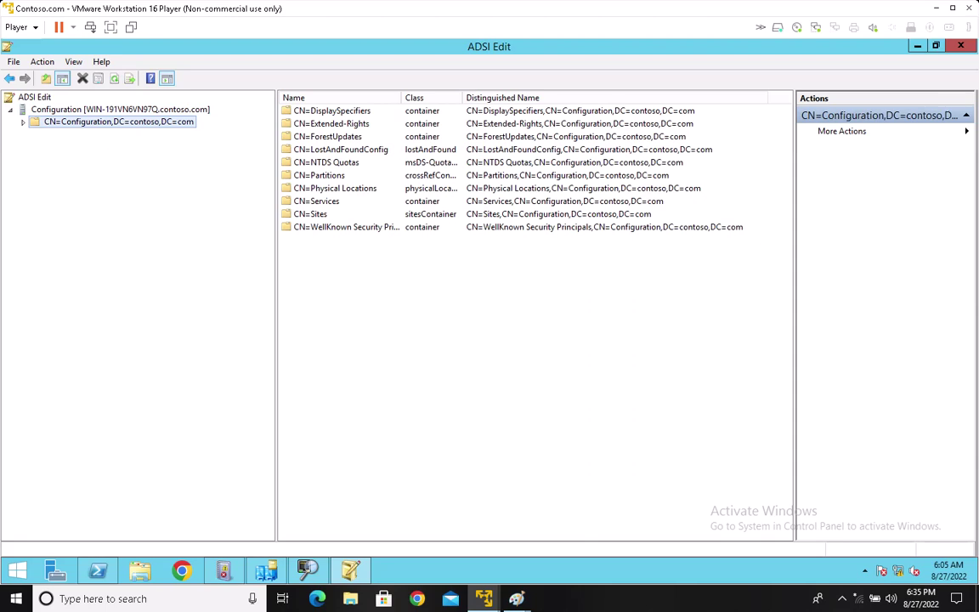
pyautogui.doubleClick(310, 214)
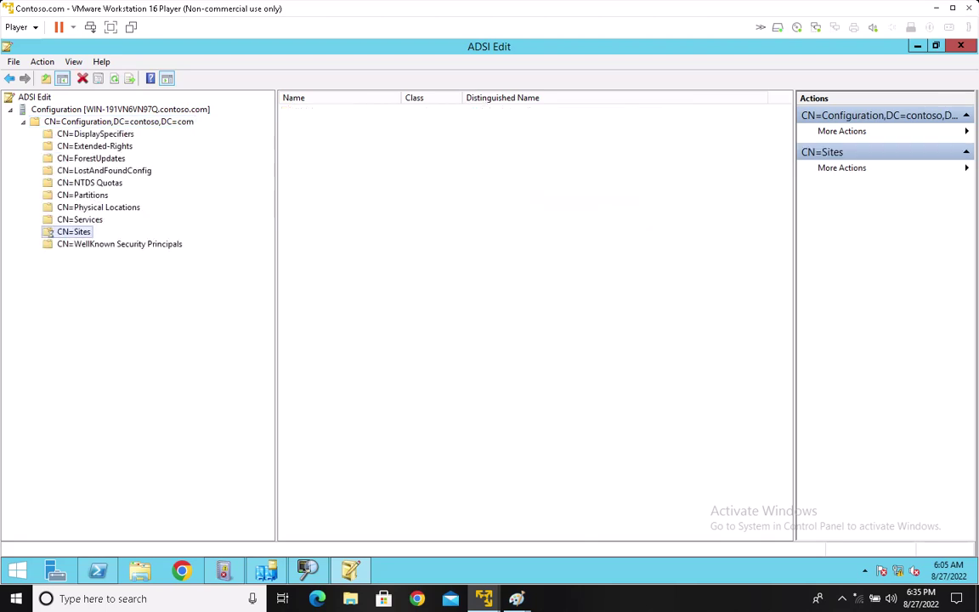
pyautogui.click(36, 232)
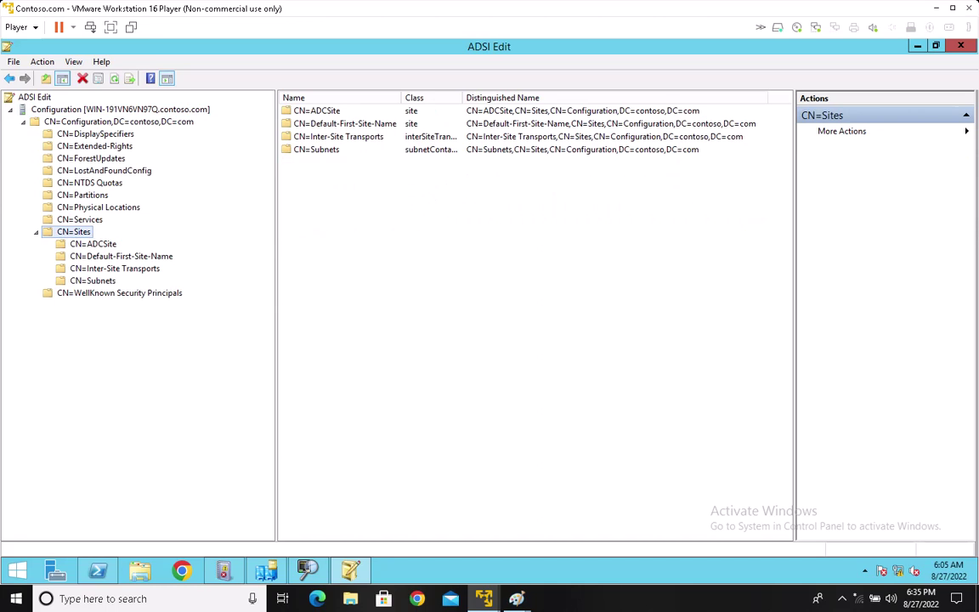
# Examine the ADCSite, Default-First-Site-Name, Inter-Site Transports and Subnets containers under CN=Sites, and return to the CN=Configuration container.
pyautogui.click(92, 244)
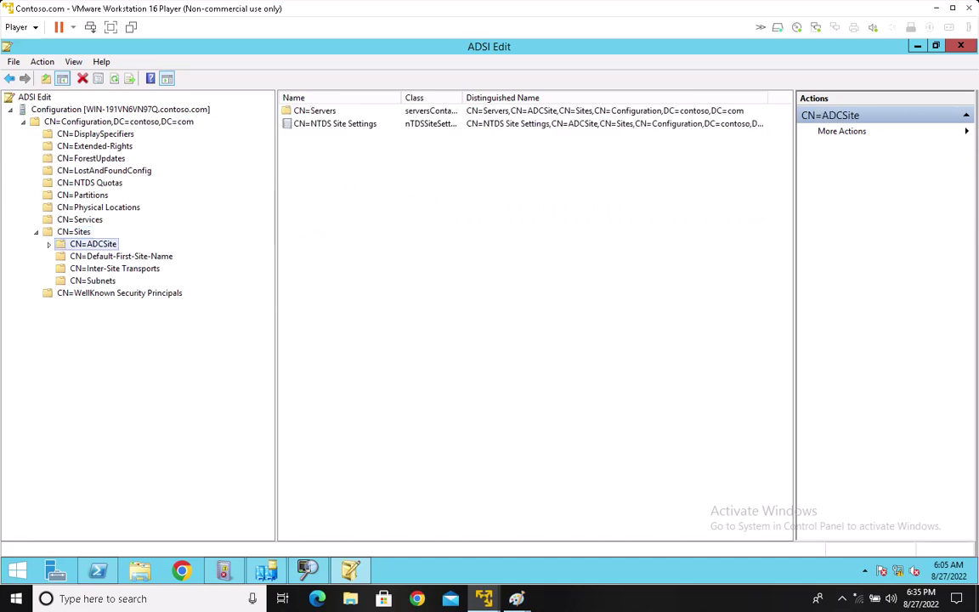
pyautogui.click(121, 256)
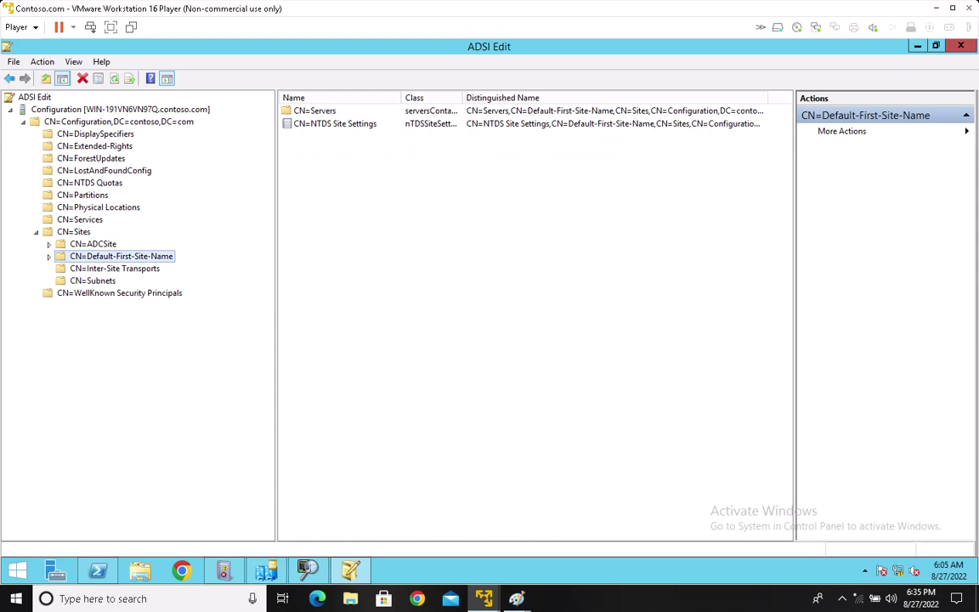
pyautogui.click(114, 268)
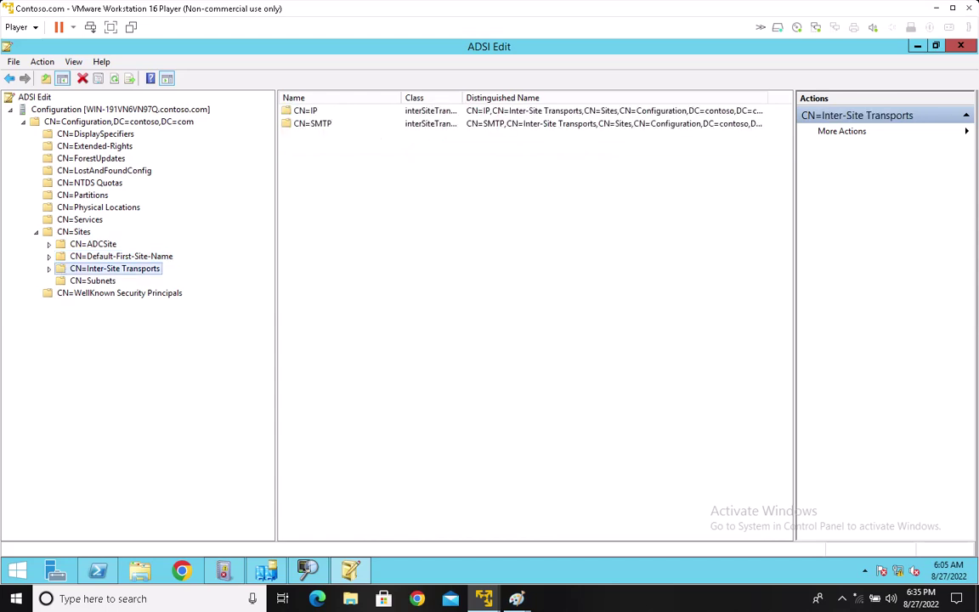
pyautogui.click(93, 281)
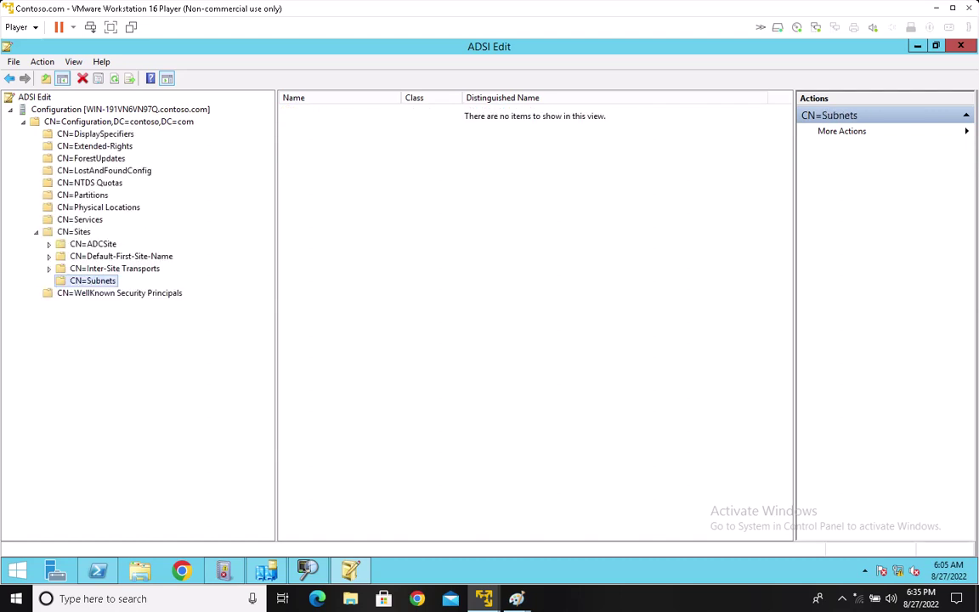
pyautogui.click(93, 244)
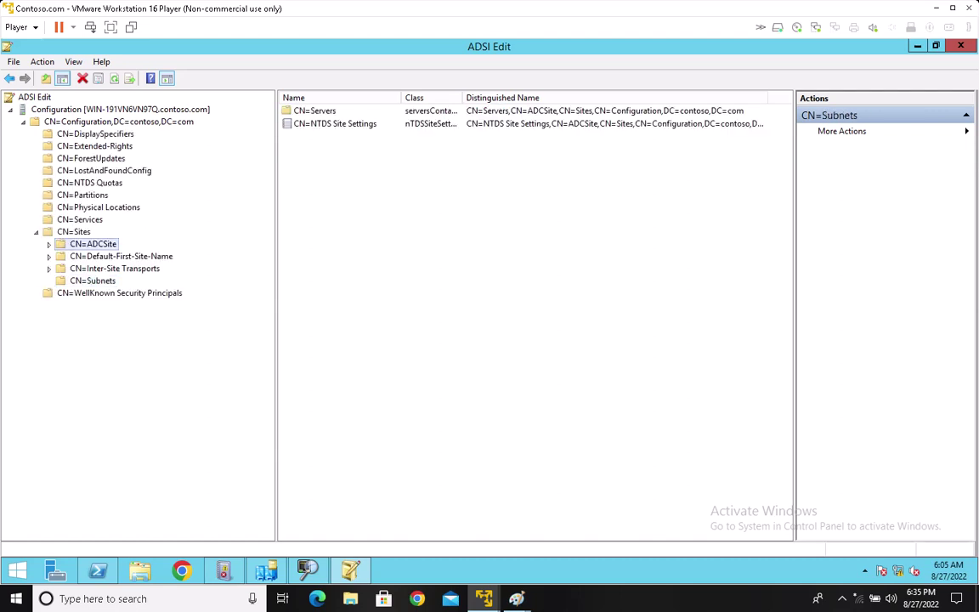
pyautogui.click(121, 256)
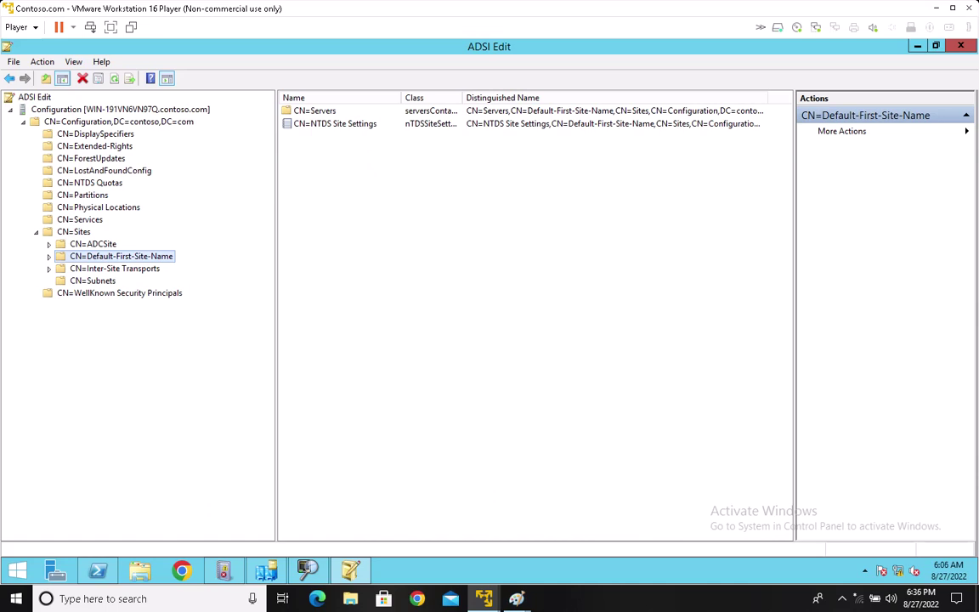
pyautogui.click(118, 121)
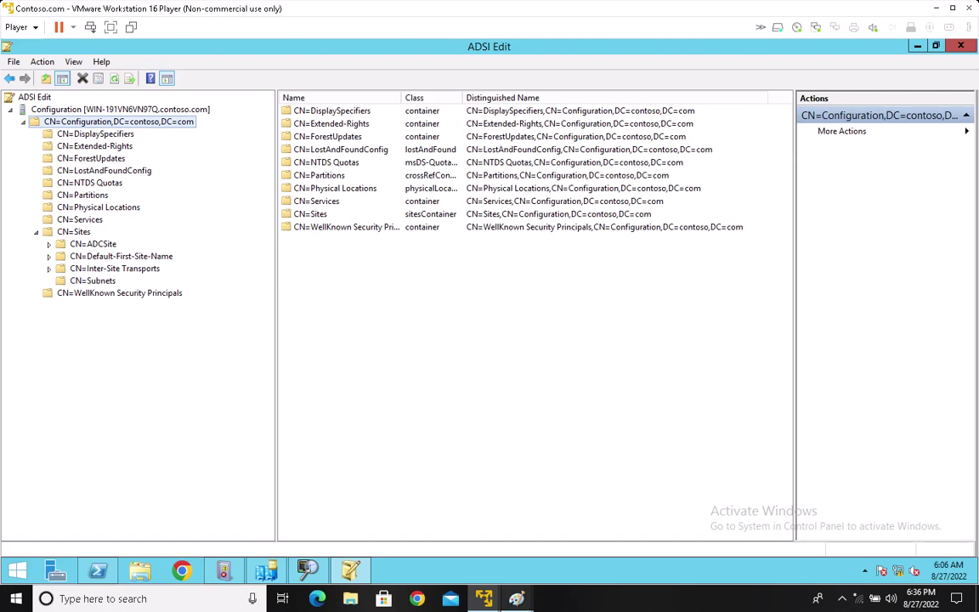
# Switch to Paint, frame the Application partition label in the NTDS.DIT diagram with a text box, and return to the Contoso.com virtual machine.
pyautogui.moveTo(517, 598)
pyautogui.click(442, 536)
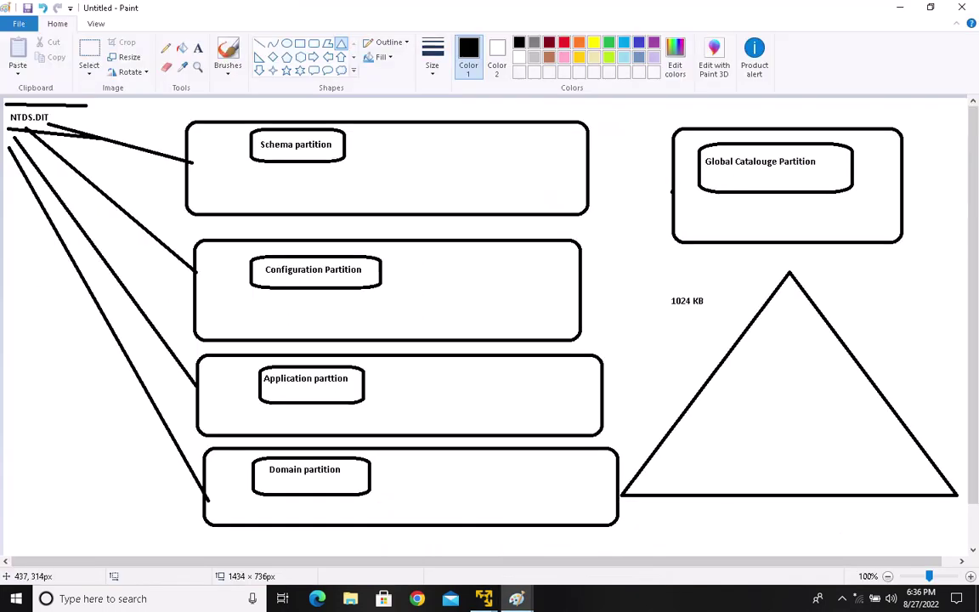
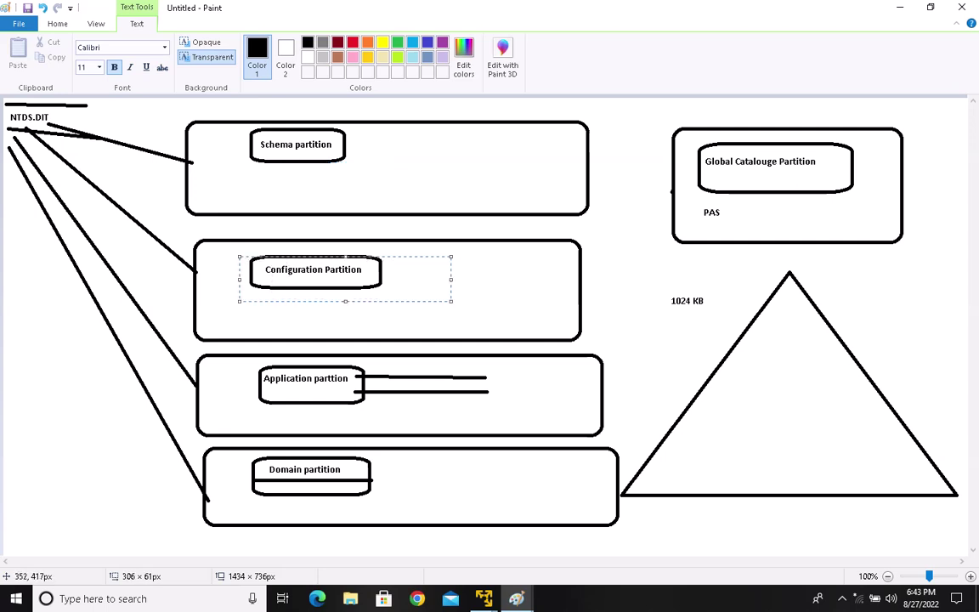
pyautogui.moveTo(237, 367); pyautogui.dragTo(418, 413)
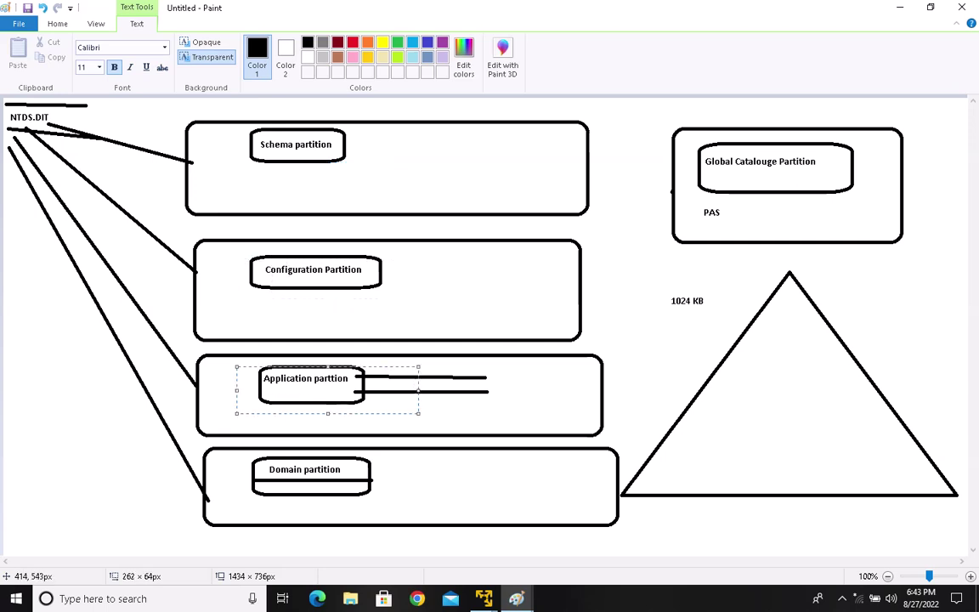
pyautogui.moveTo(484, 599)
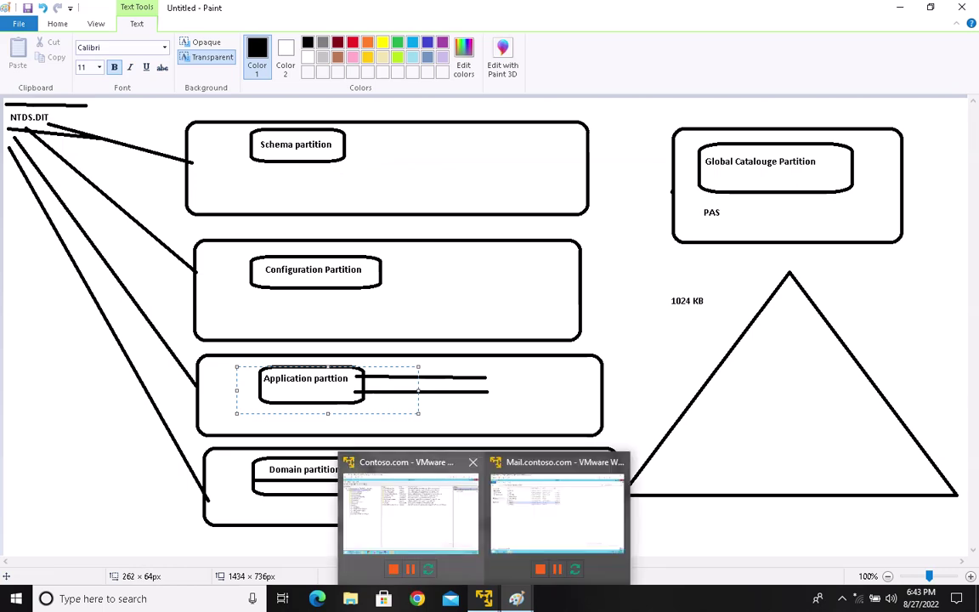
pyautogui.click(411, 510)
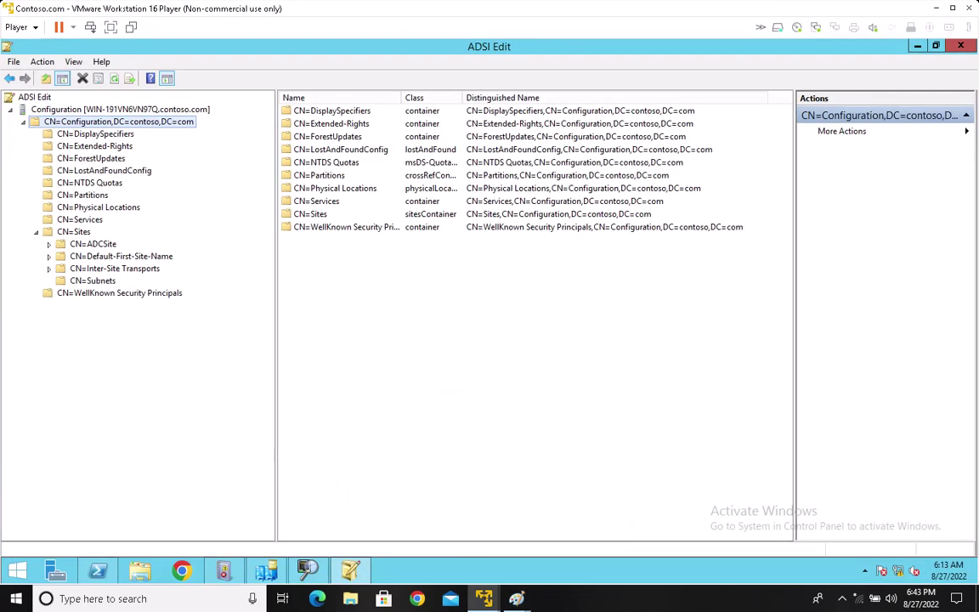
# Remove the Configuration connection from ADSI Edit and confirm the removal.
pyautogui.click(97, 109)
pyautogui.rightClick(97, 110)
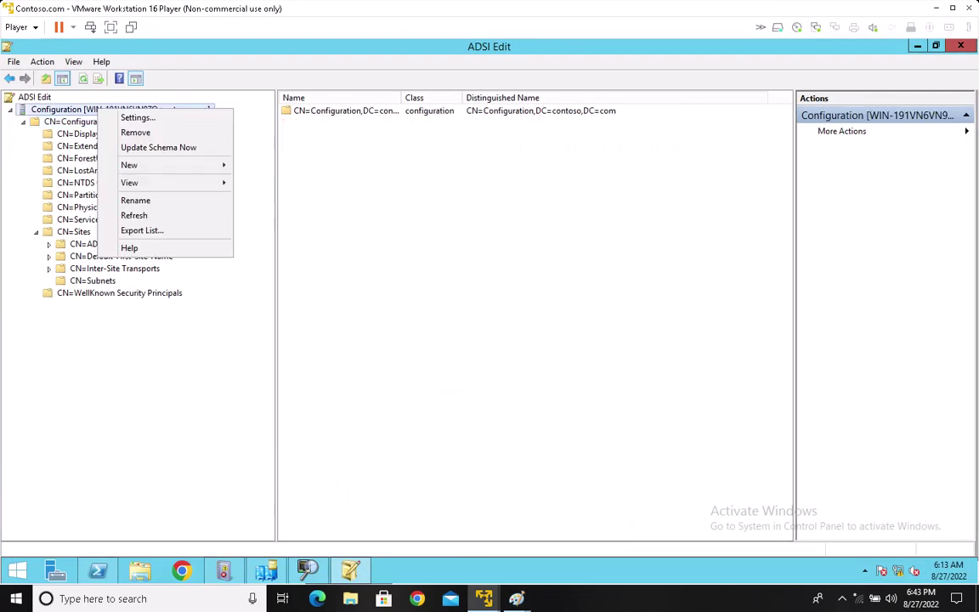
pyautogui.click(135, 133)
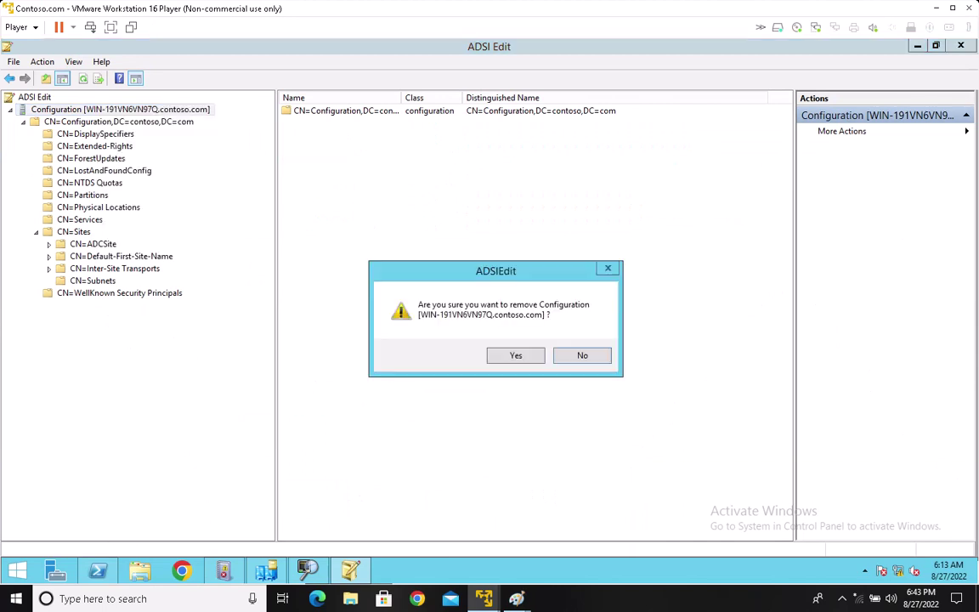
pyautogui.press('Return')
# Connect ADSI Edit to the well-known Default naming context on the default server.
pyautogui.hotkey('shift', 'F10')
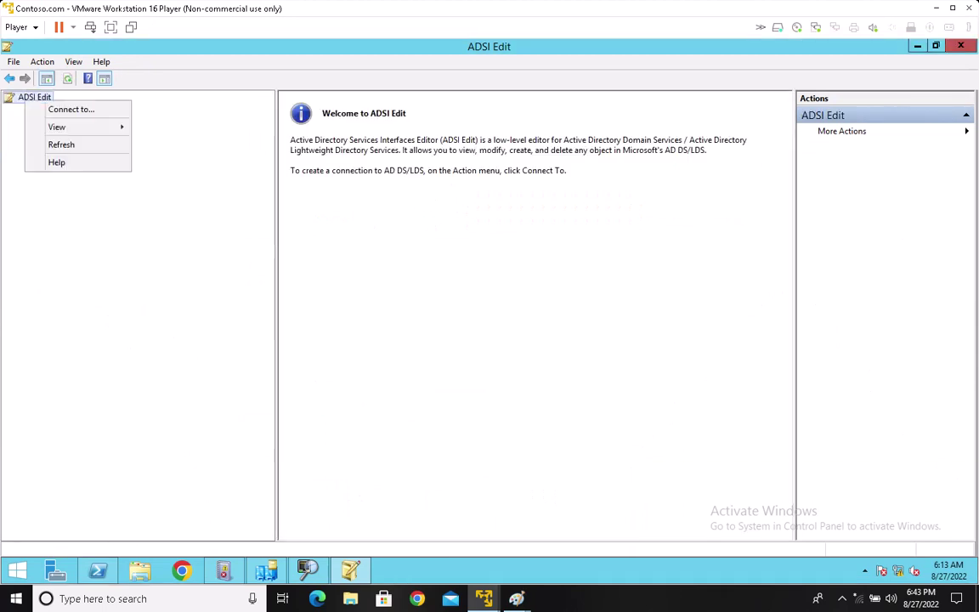
pyautogui.press('Down')
pyautogui.press('Return')
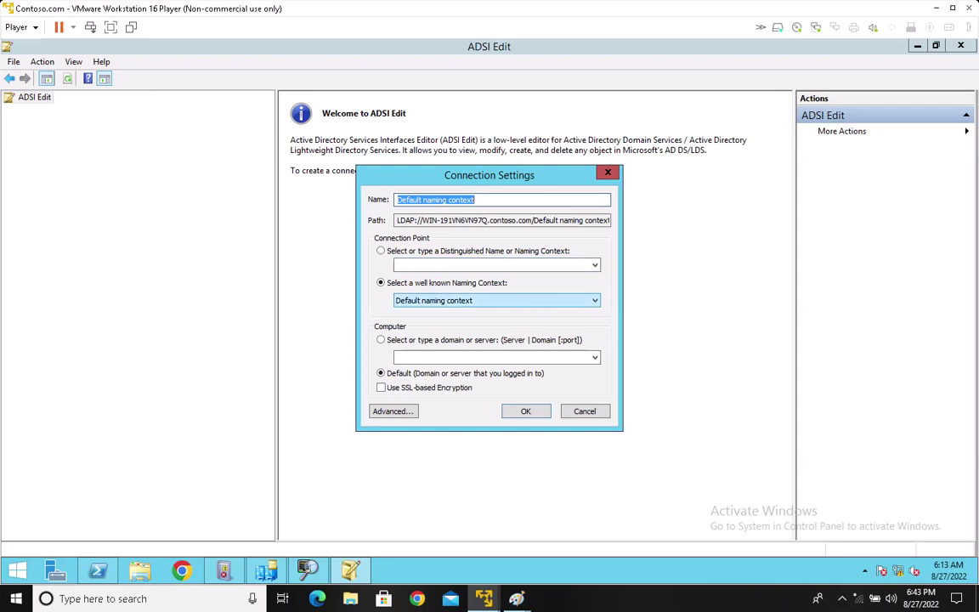
pyautogui.click(496, 300)
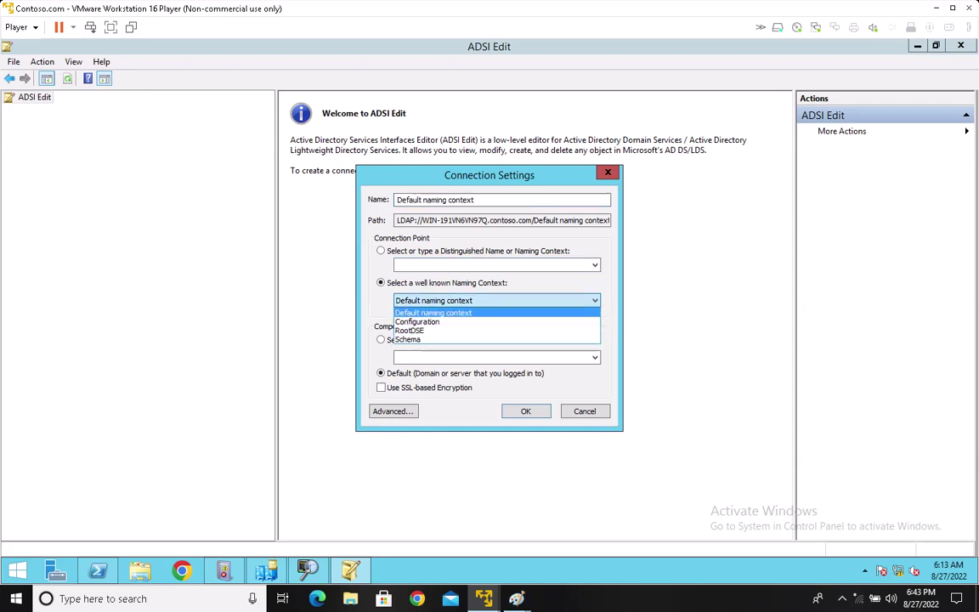
pyautogui.click(466, 313)
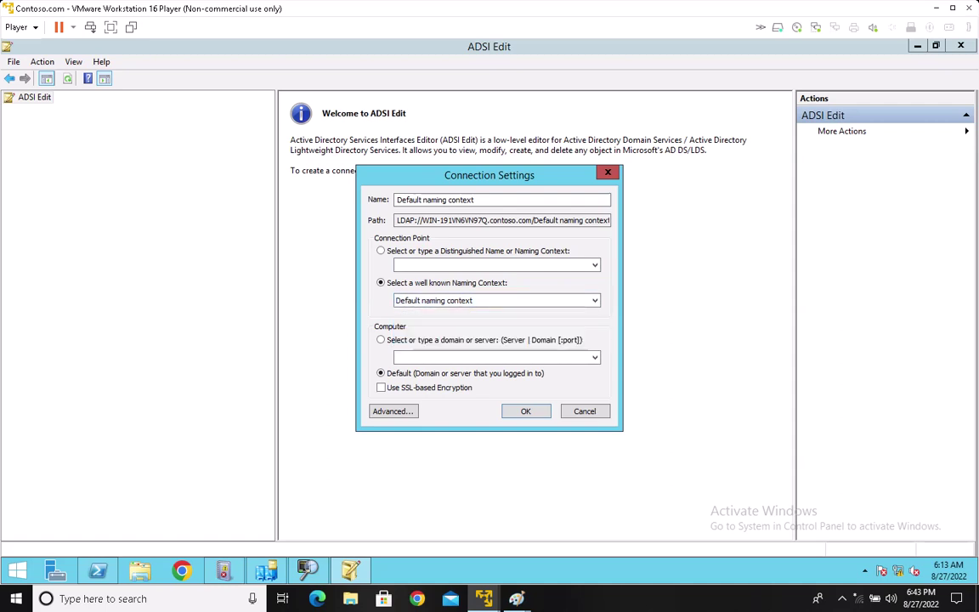
pyautogui.press('Return')
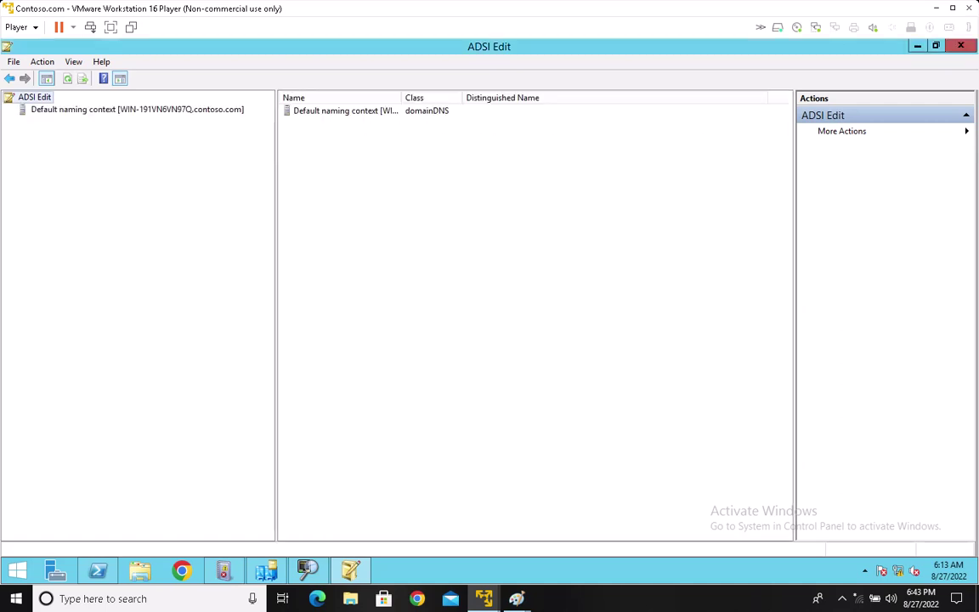
# Expand DC=contoso,DC=com under the Default naming context and open the user object inside OU=IT.
pyautogui.doubleClick(137, 109)
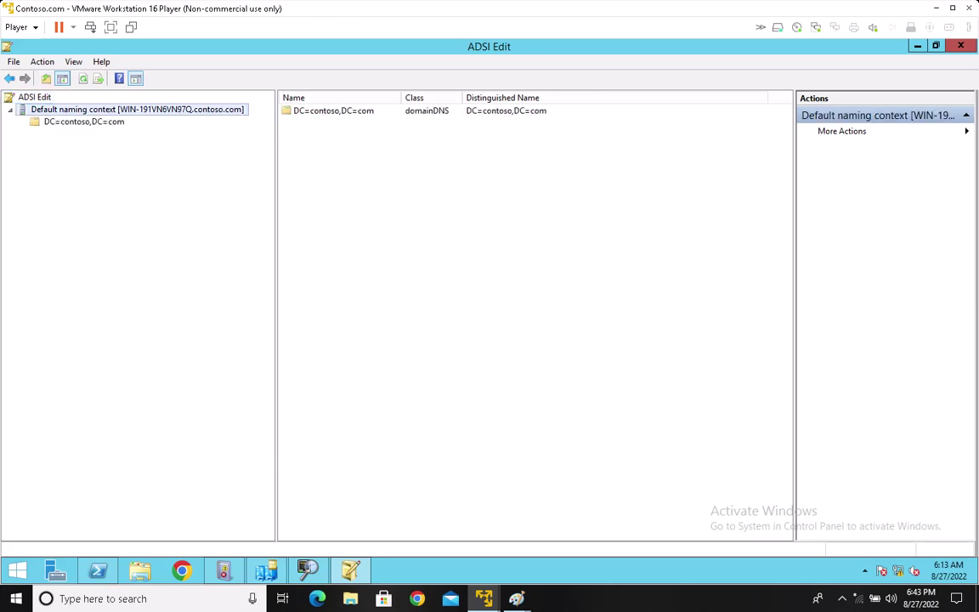
pyautogui.doubleClick(77, 122)
pyautogui.click(83, 122)
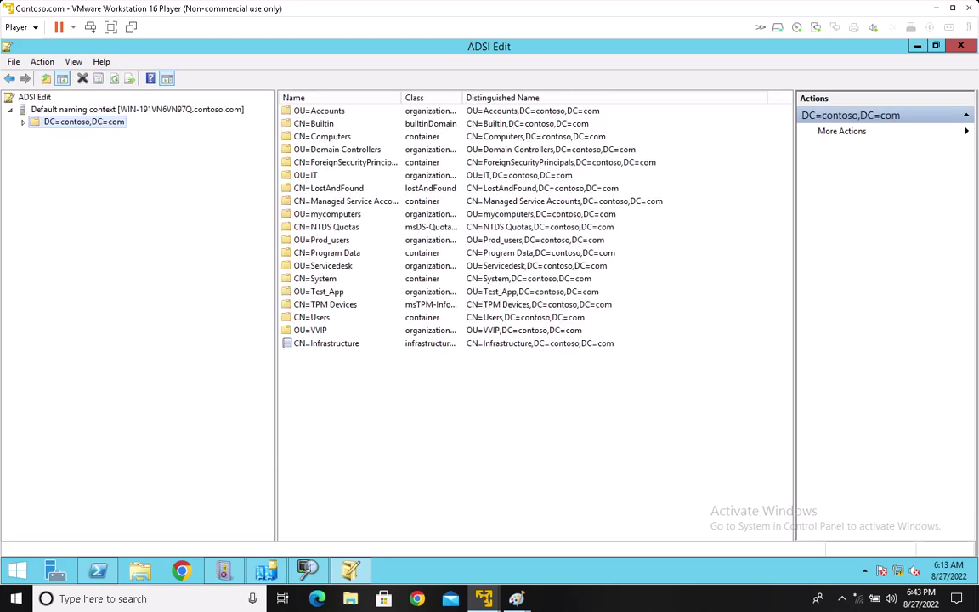
pyautogui.click(23, 121)
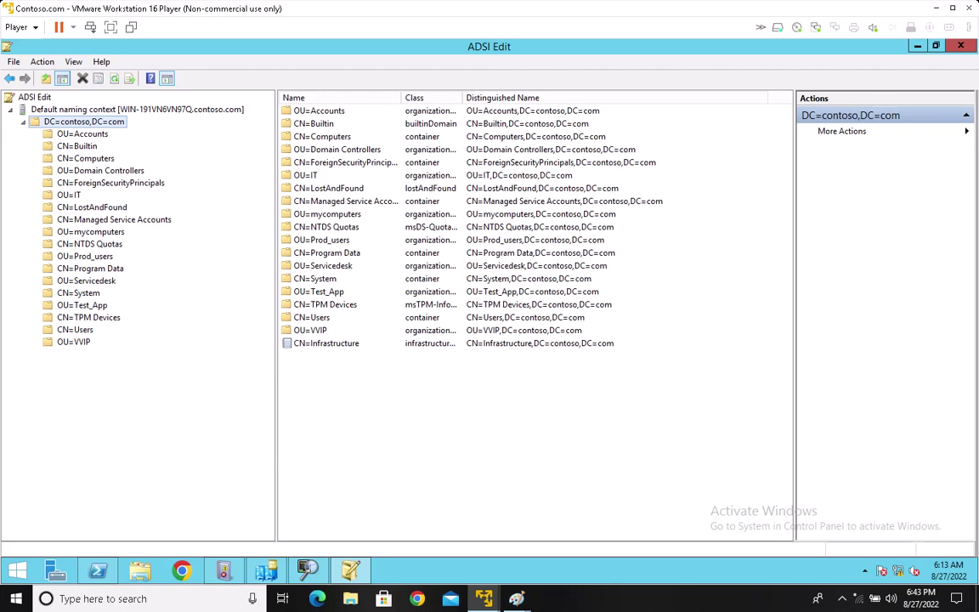
pyautogui.click(68, 195)
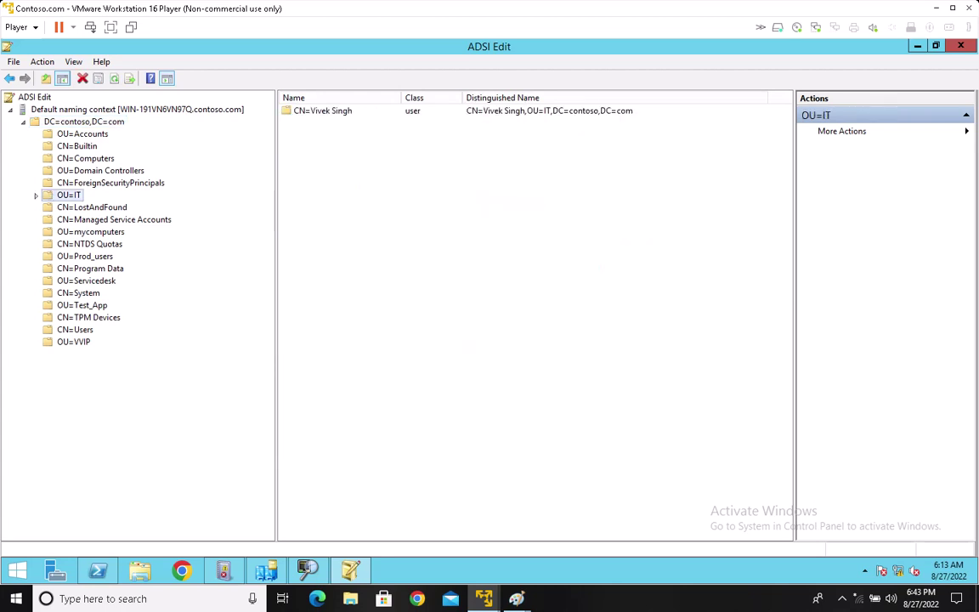
pyautogui.doubleClick(322, 110)
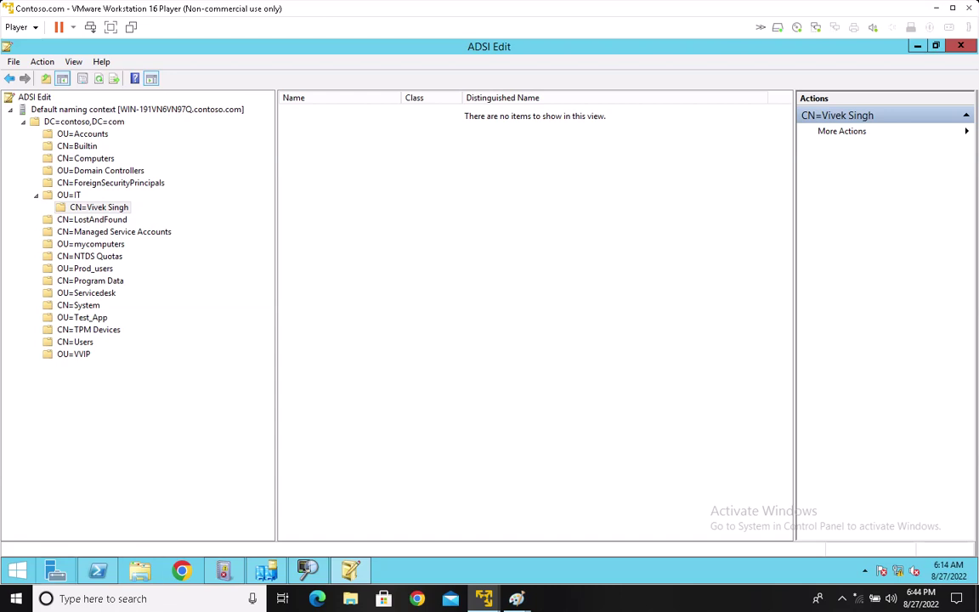
# Open a Command Prompt on the Contoso.com server by running cmd, and enlarge its window to full height.
pyautogui.rightClick(15, 569)
pyautogui.press('Up')
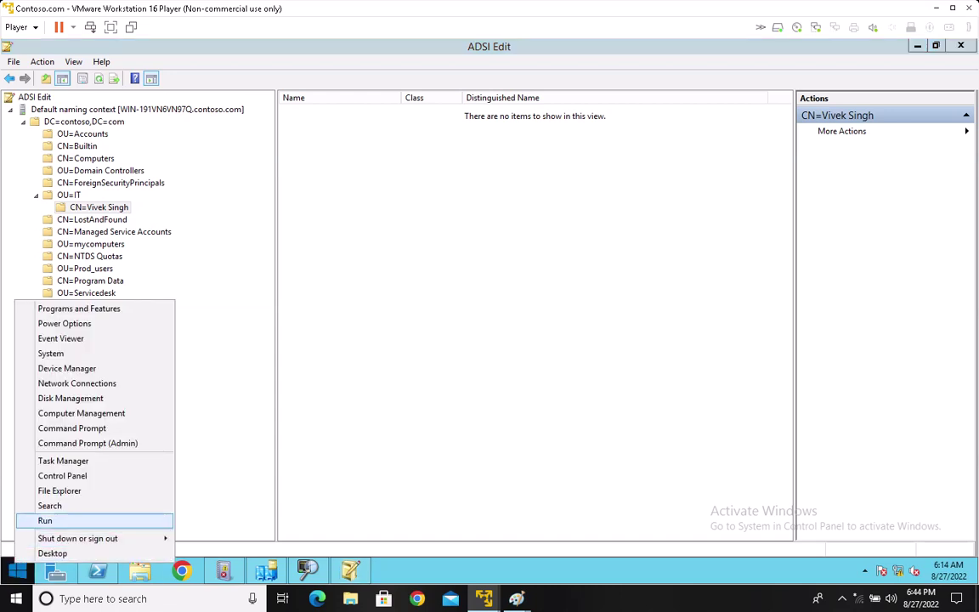
pyautogui.press('Return')
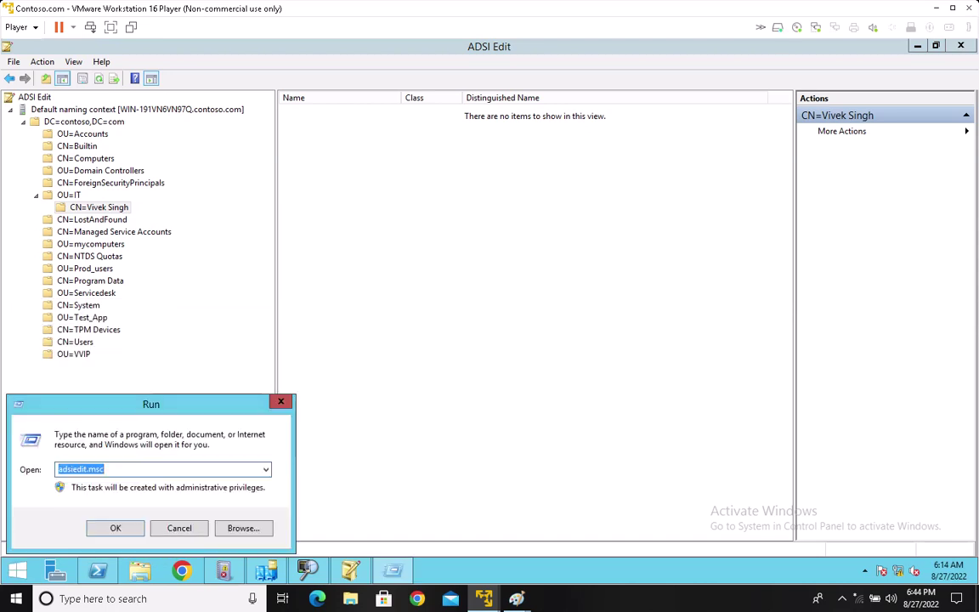
pyautogui.moveTo(151, 404); pyautogui.dragTo(311, 243)
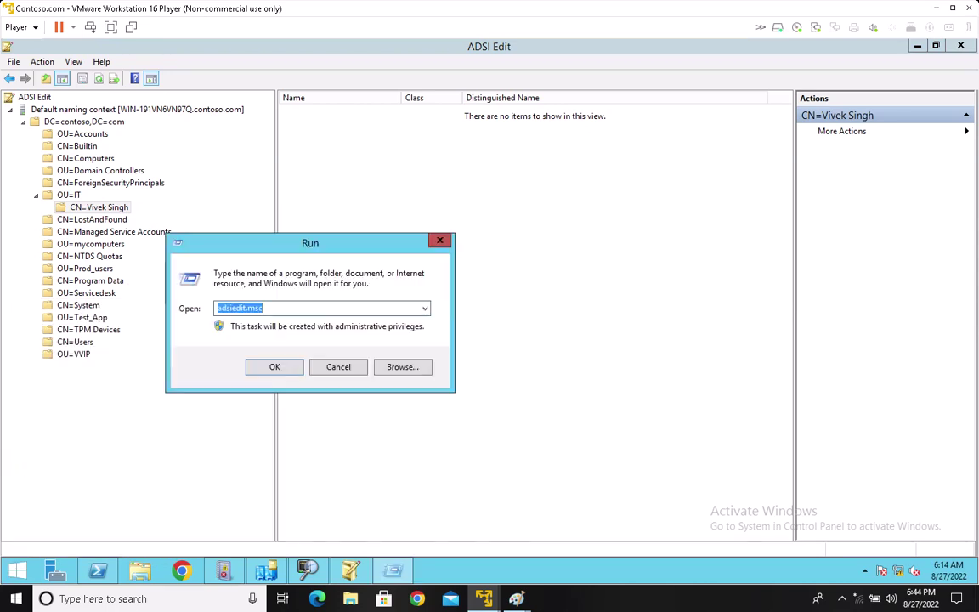
pyautogui.write('cmd')
pyautogui.press('Return')
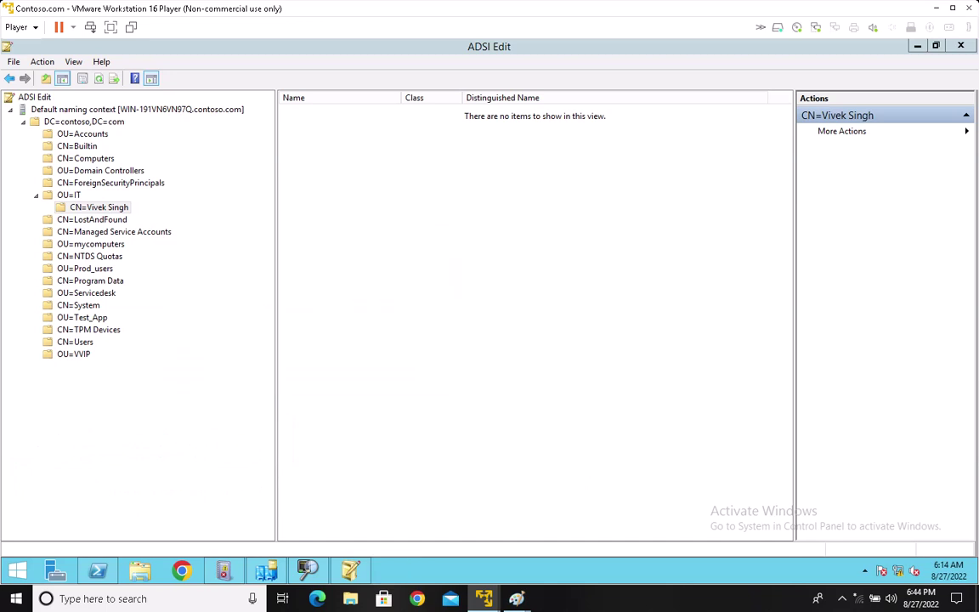
pyautogui.click(413, 64)
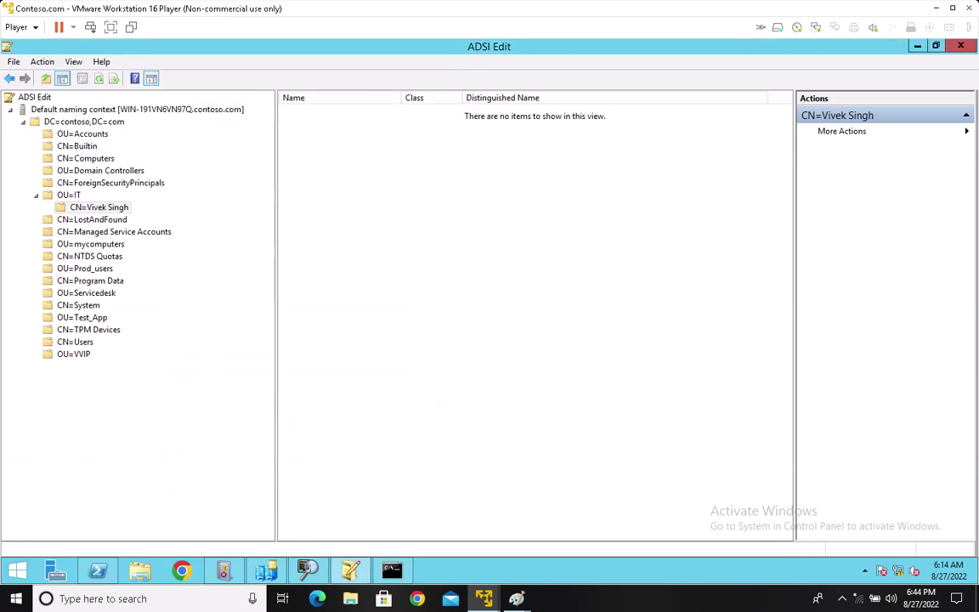
pyautogui.click(392, 570)
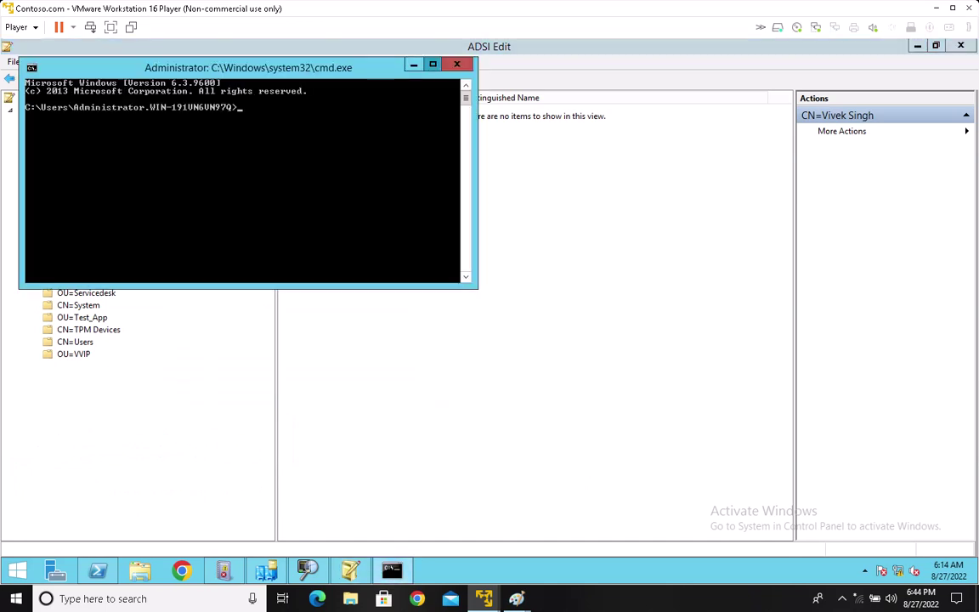
pyautogui.doubleClick(387, 63)
# Change to the root of drive C, clear the console and run repadmin /showrepl.
pyautogui.write('cd\\')
pyautogui.press('Return')
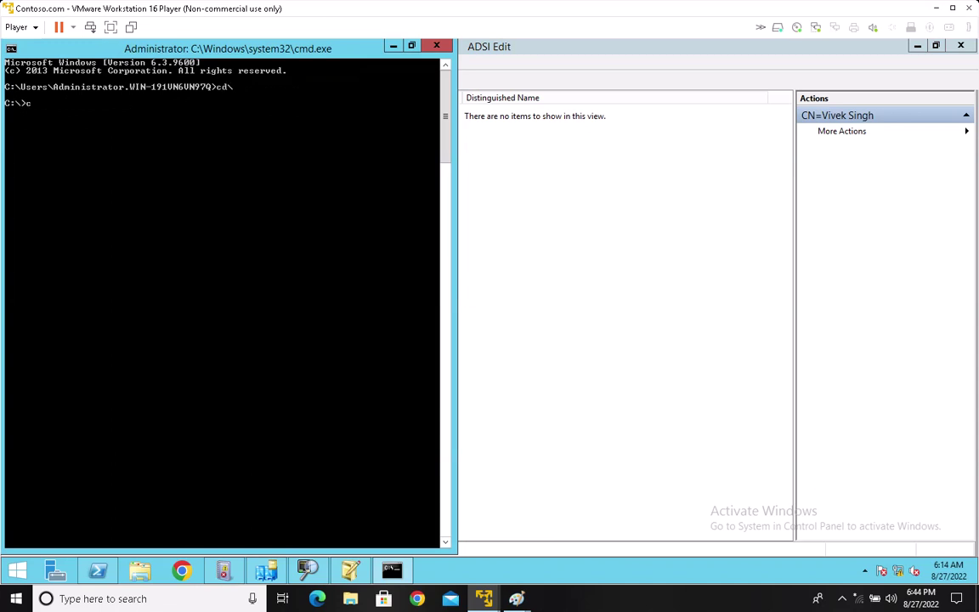
pyautogui.write('cls')
pyautogui.press('Return')
pyautogui.write('r')
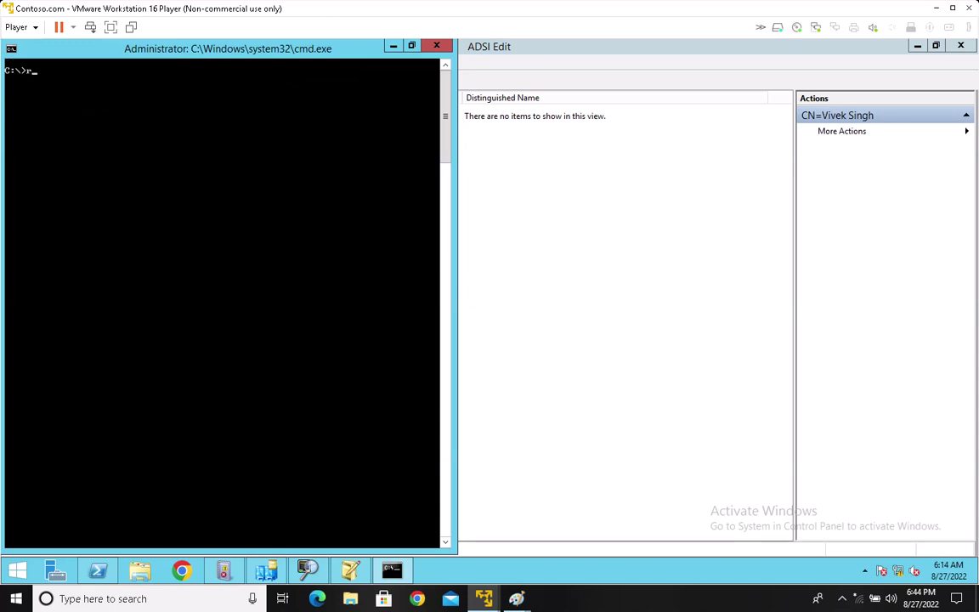
pyautogui.write('epadmin /showrepl')
pyautogui.press('Return')
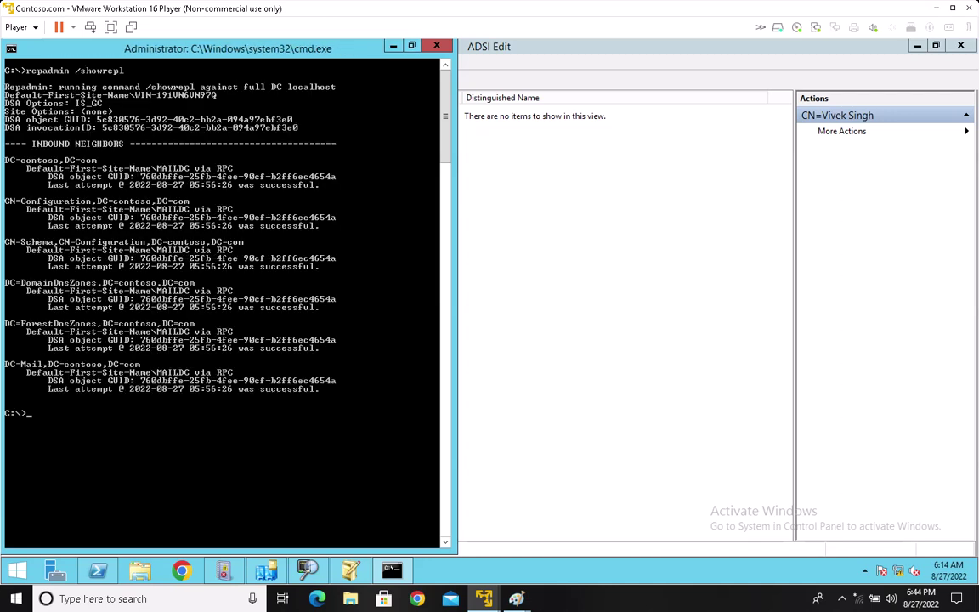
# Mark the whole repadmin /showrepl output in the console and copy it.
pyautogui.rightClick(129, 106)
pyautogui.click(169, 113)
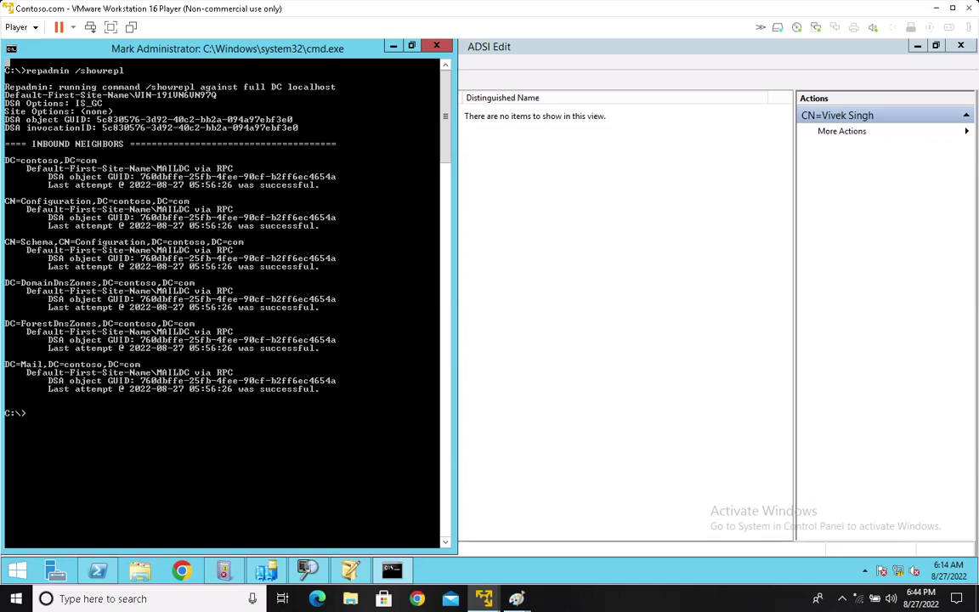
pyautogui.moveTo(5, 68); pyautogui.dragTo(396, 393)
pyautogui.press('Return')
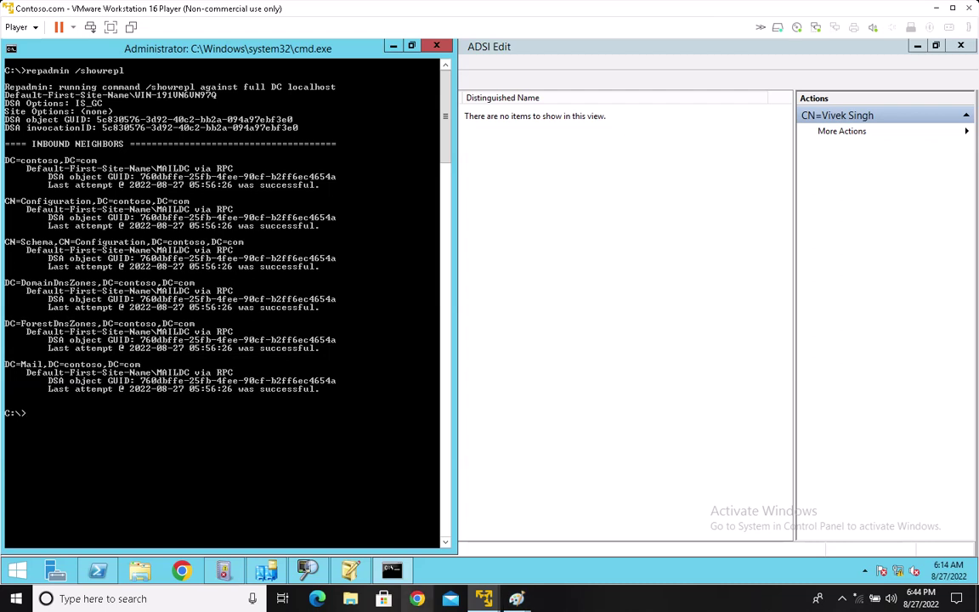
# Launch Notepad on the host computer, paste the copied repadmin output into the blank document and maximize the window.
pyautogui.press('super+r')
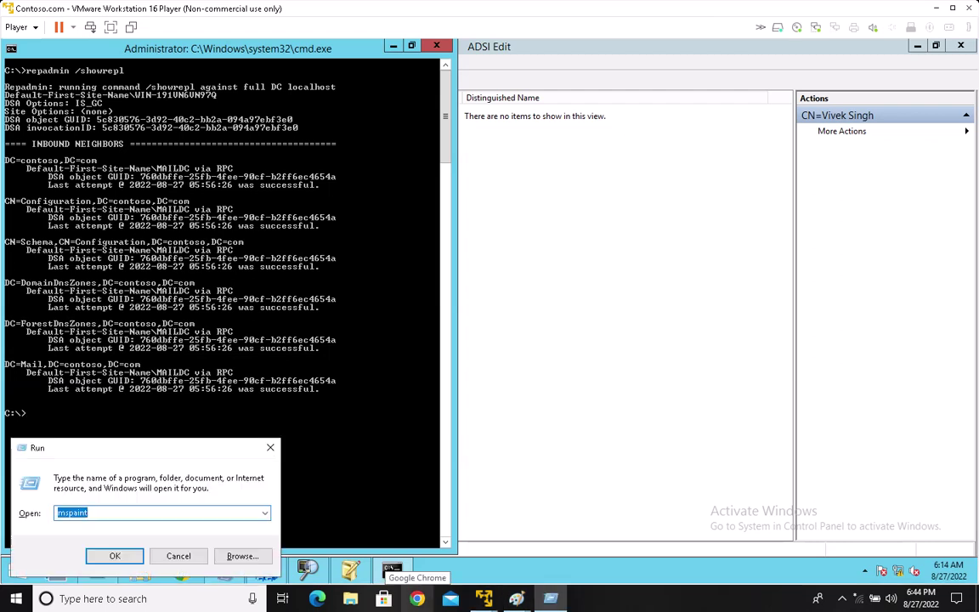
pyautogui.write('notepad')
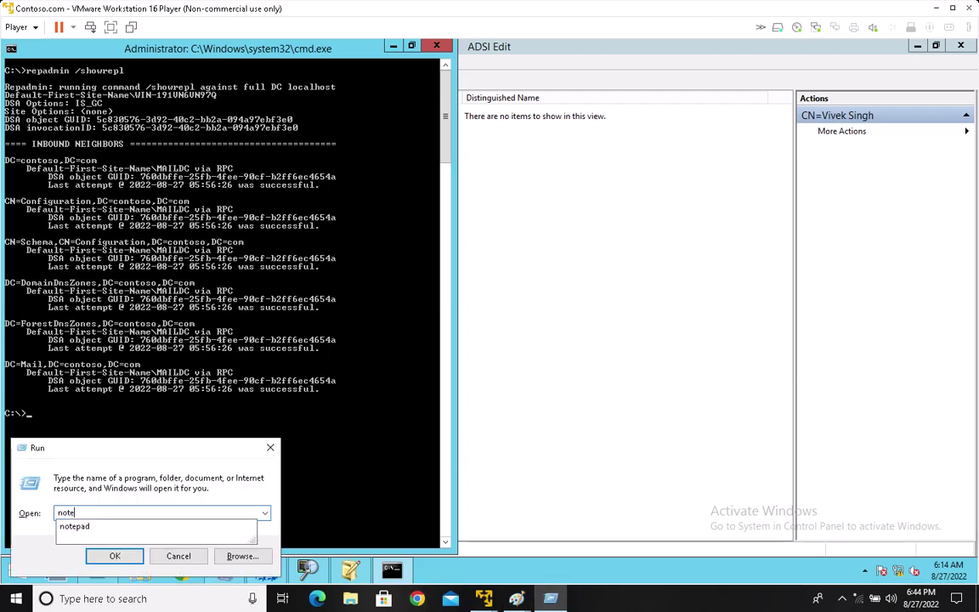
pyautogui.press('Return')
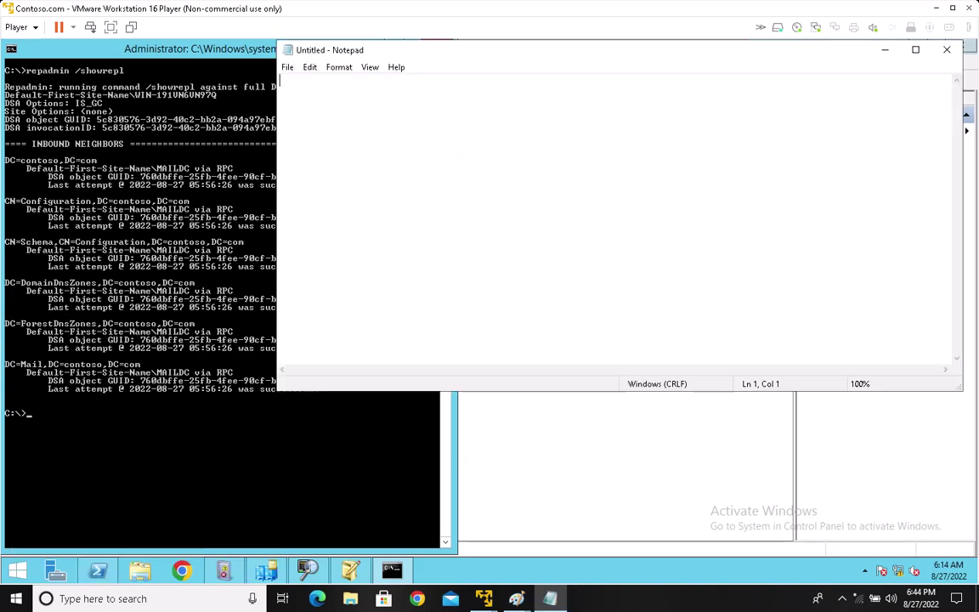
pyautogui.hotkey('ctrl', 'v')
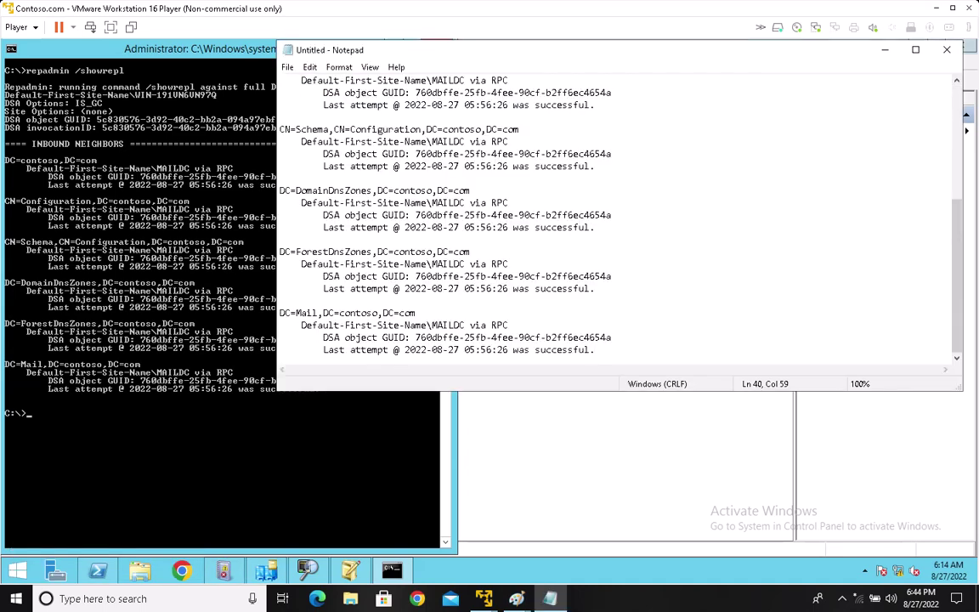
pyautogui.press('super+Up')
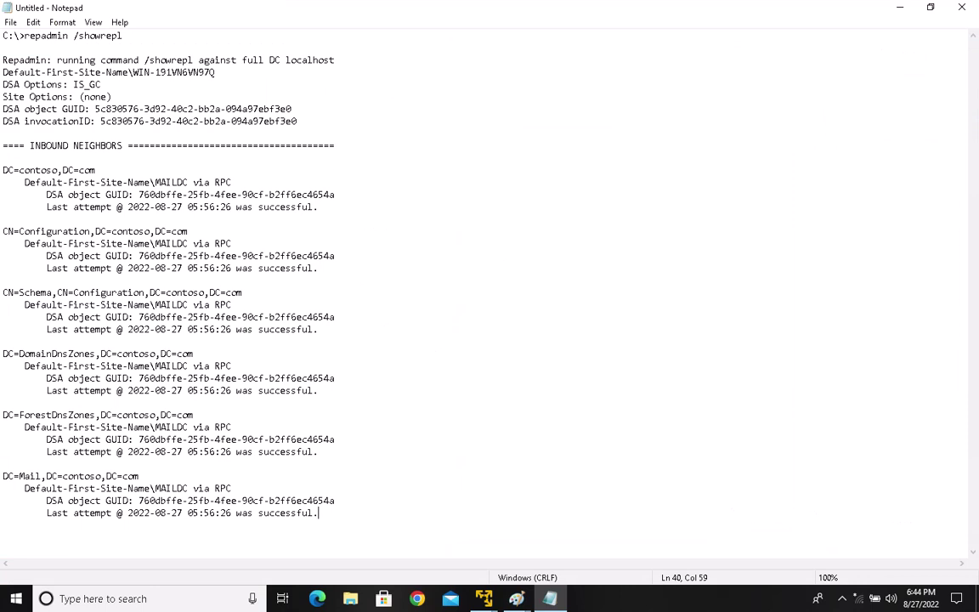
# Examine the report's header: the command, target DC, site and server name, DSA and site options, GUIDs and the INBOUND NEIGHBORS heading.
pyautogui.moveTo(9, 36); pyautogui.dragTo(122, 35)
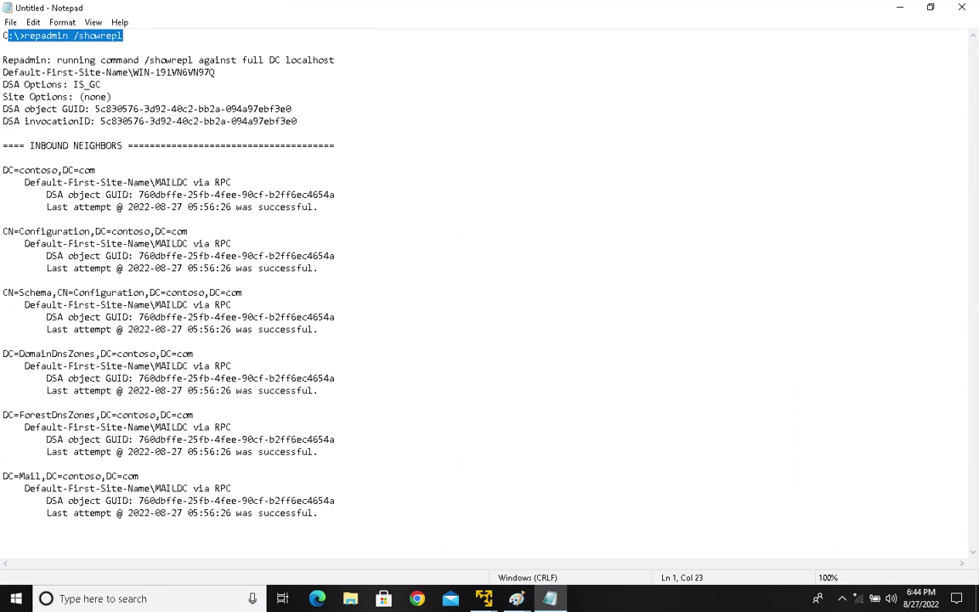
pyautogui.moveTo(3, 60); pyautogui.dragTo(335, 60)
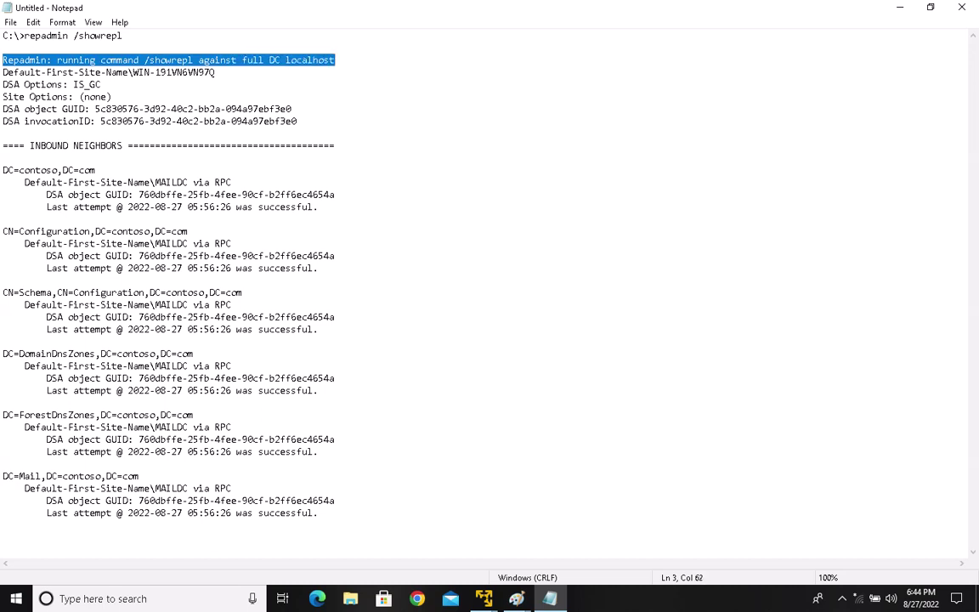
pyautogui.click(62, 61)
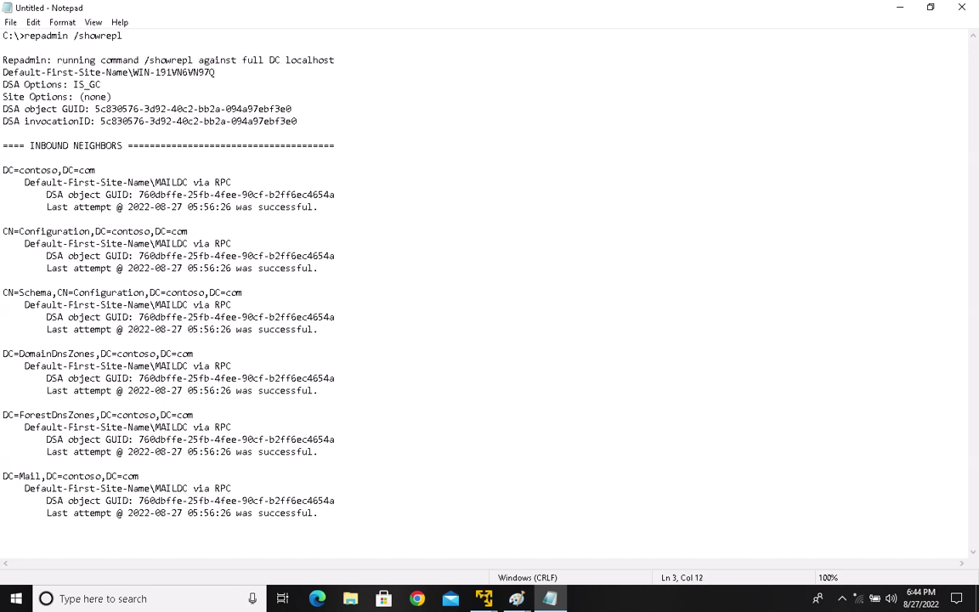
pyautogui.moveTo(2, 72); pyautogui.dragTo(215, 71)
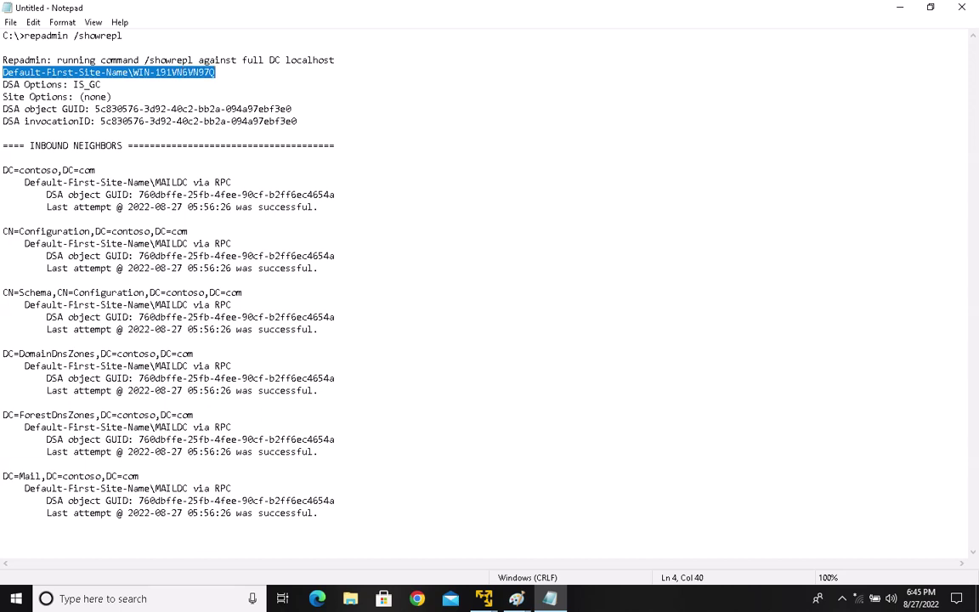
pyautogui.moveTo(3, 85); pyautogui.dragTo(100, 85)
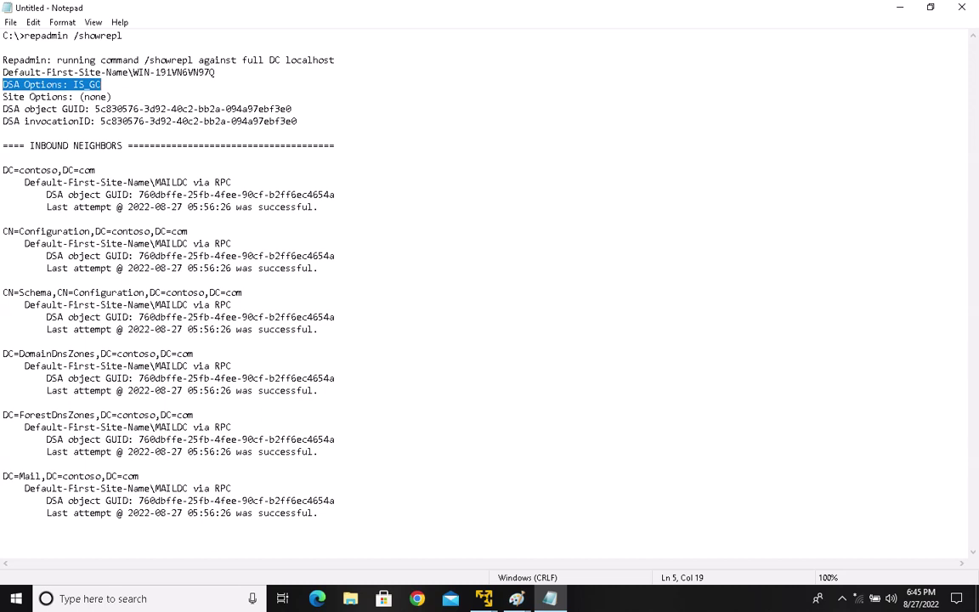
pyautogui.moveTo(19, 97); pyautogui.dragTo(112, 97)
pyautogui.moveTo(25, 108); pyautogui.dragTo(236, 109)
pyautogui.moveTo(34, 121); pyautogui.dragTo(2, 109)
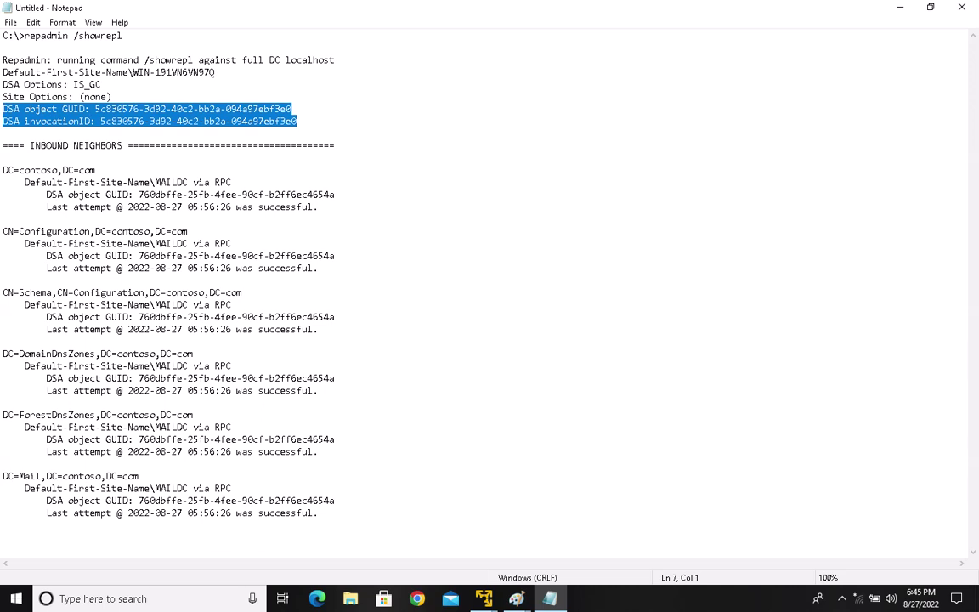
pyautogui.moveTo(2, 145); pyautogui.dragTo(337, 146)
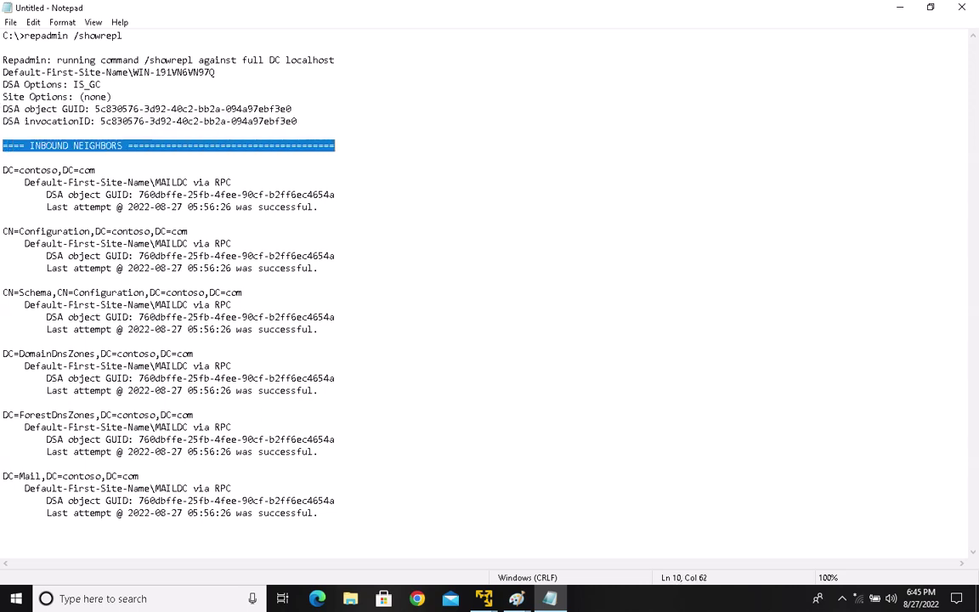
# Examine the inbound replication entries for the domain, Configuration, Schema, DomainDnsZones, ForestDnsZones and Mail partitions in order.
pyautogui.moveTo(3, 170); pyautogui.dragTo(95, 170)
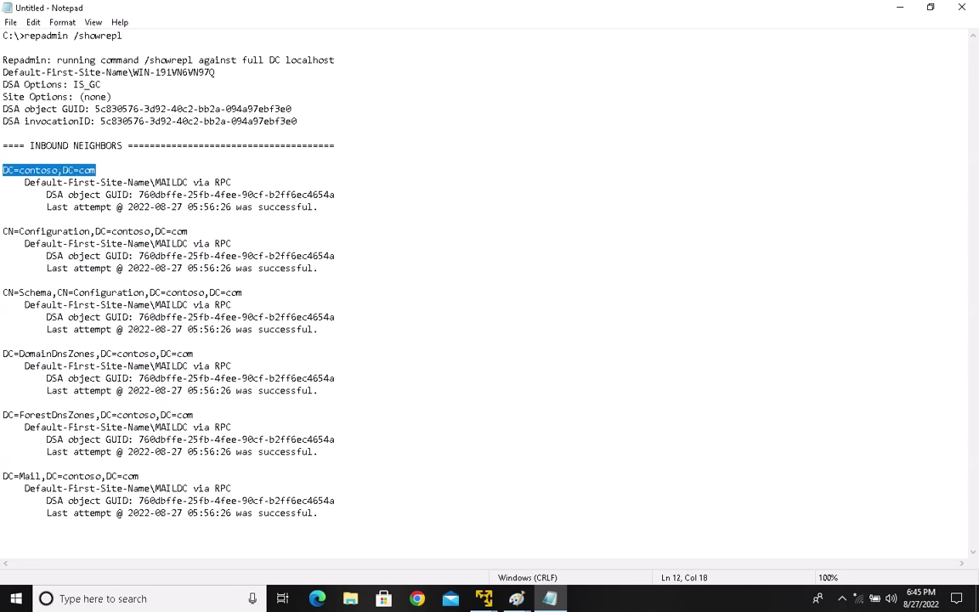
pyautogui.moveTo(318, 207); pyautogui.dragTo(3, 170)
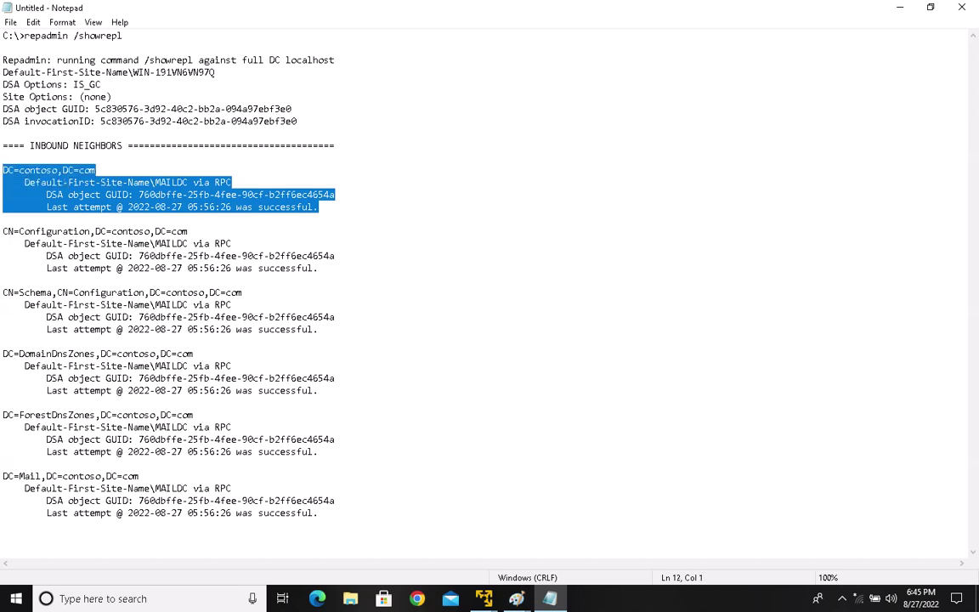
pyautogui.moveTo(2, 231); pyautogui.dragTo(188, 231)
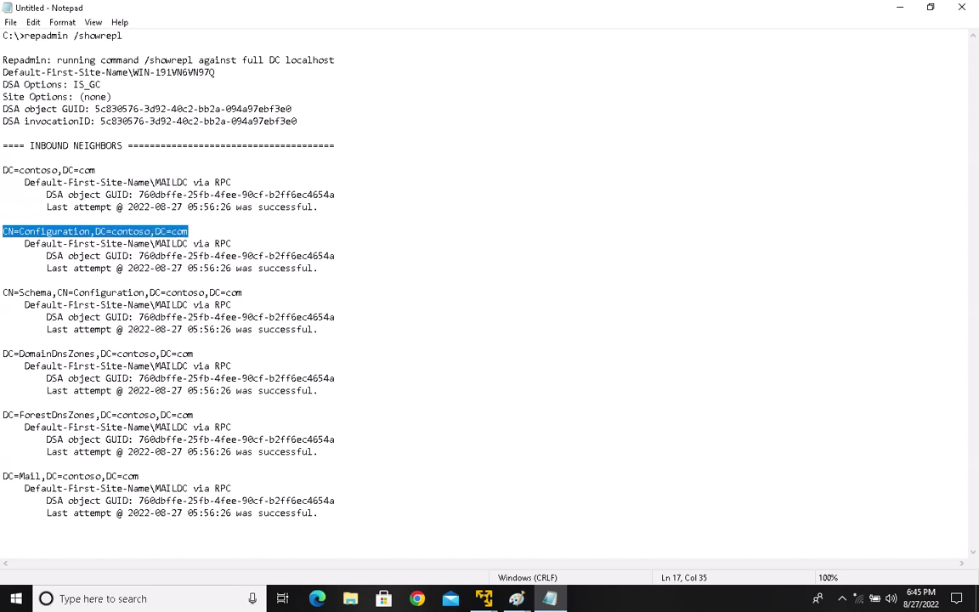
pyautogui.moveTo(24, 243); pyautogui.dragTo(318, 268)
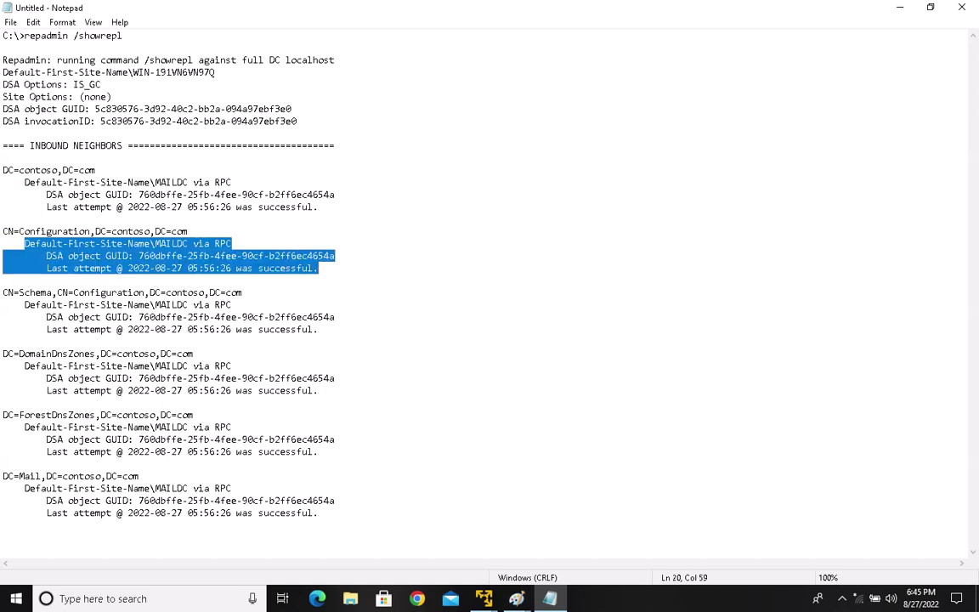
pyautogui.moveTo(3, 292); pyautogui.dragTo(318, 329)
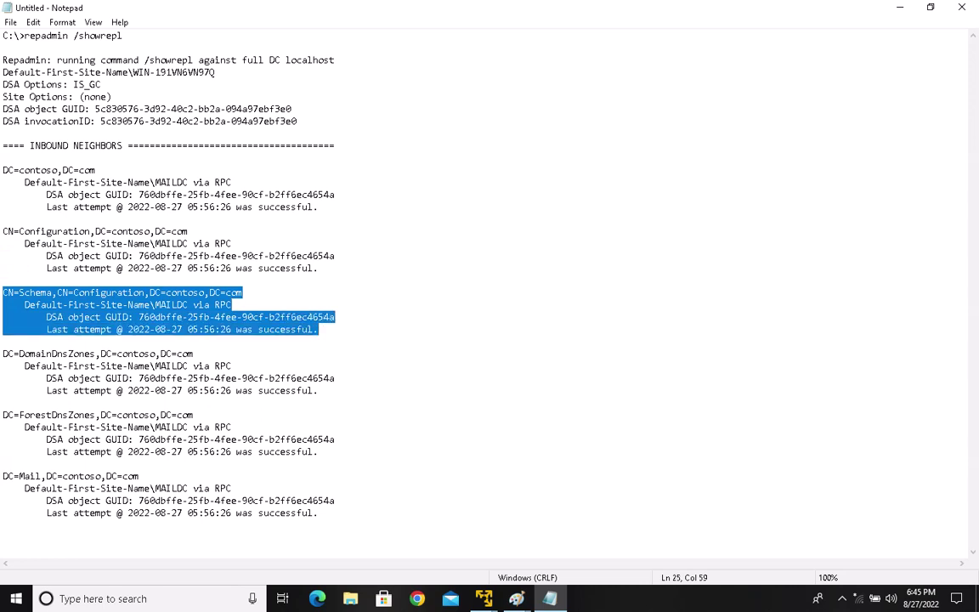
pyautogui.moveTo(2, 354); pyautogui.dragTo(317, 390)
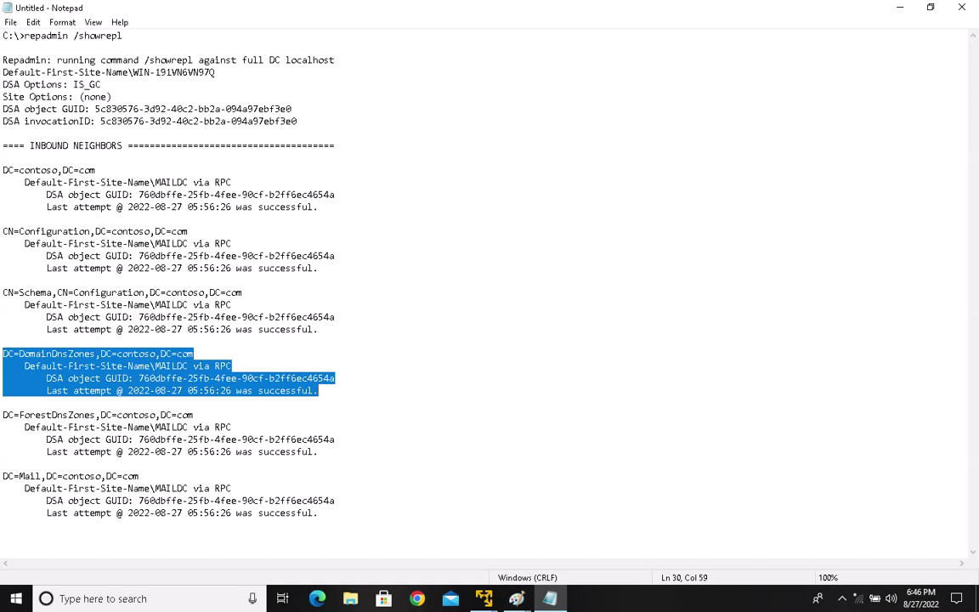
pyautogui.click(25, 366)
pyautogui.moveTo(8, 353); pyautogui.dragTo(195, 353)
pyautogui.moveTo(319, 390); pyautogui.dragTo(2, 354)
pyautogui.moveTo(2, 353); pyautogui.dragTo(320, 451)
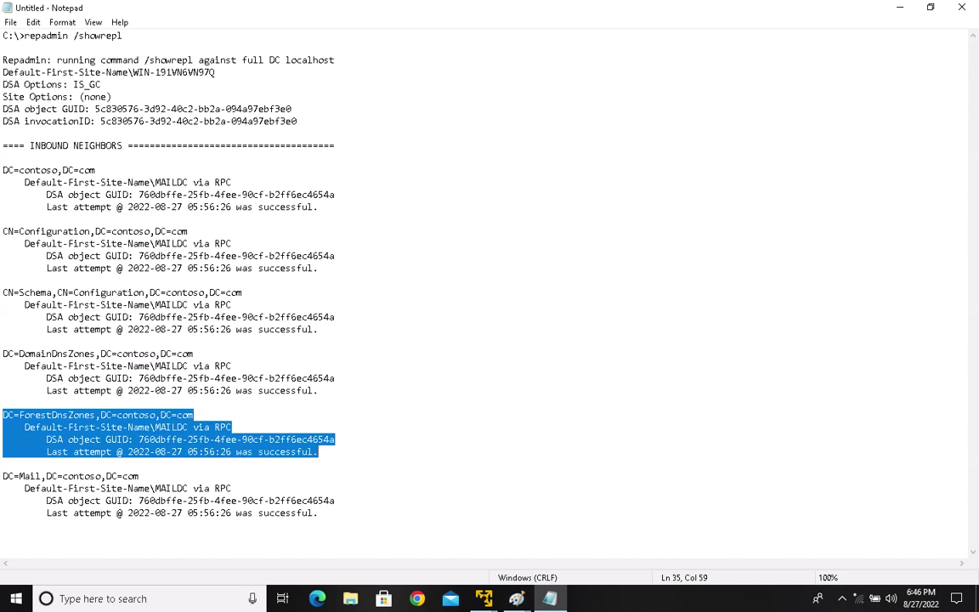
pyautogui.moveTo(3, 476); pyautogui.dragTo(139, 476)
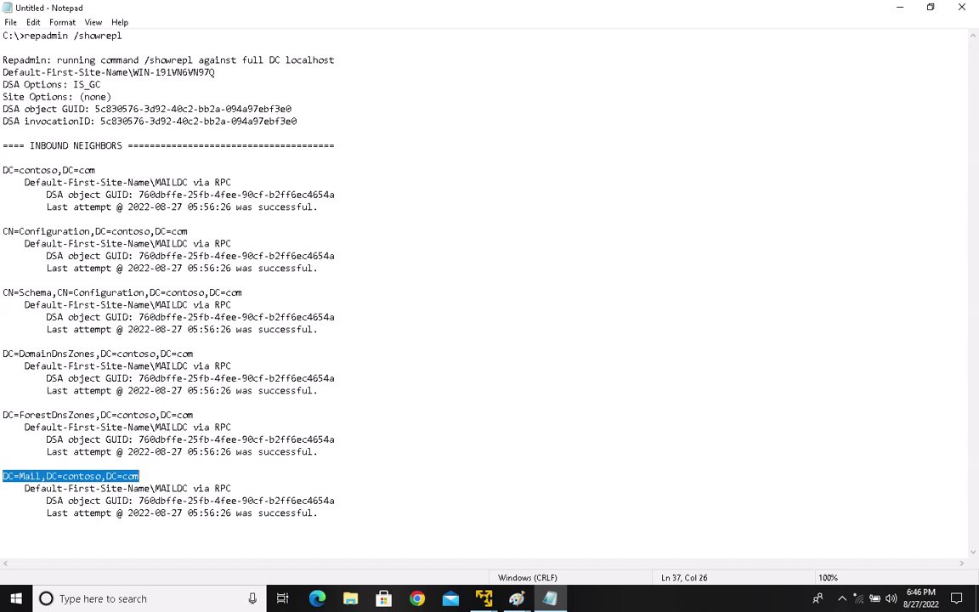
# Review the partition names again from DC=contoso,DC=com down to ForestDnsZones, and highlight the line DC=Mail,DC=contoso,DC=com.
pyautogui.moveTo(4, 170); pyautogui.dragTo(96, 170)
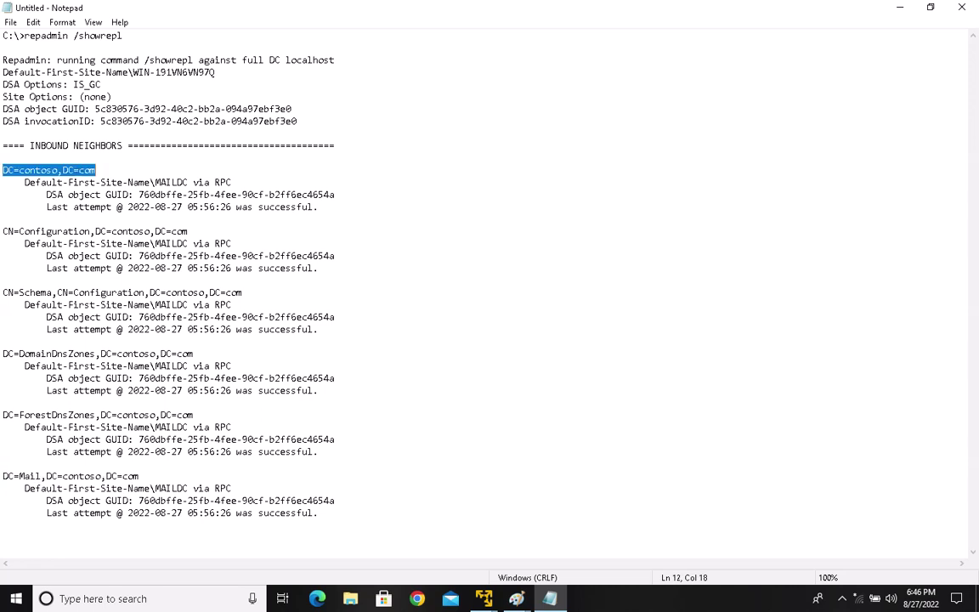
pyautogui.moveTo(13, 231); pyautogui.dragTo(84, 231)
pyautogui.moveTo(30, 170); pyautogui.dragTo(57, 170)
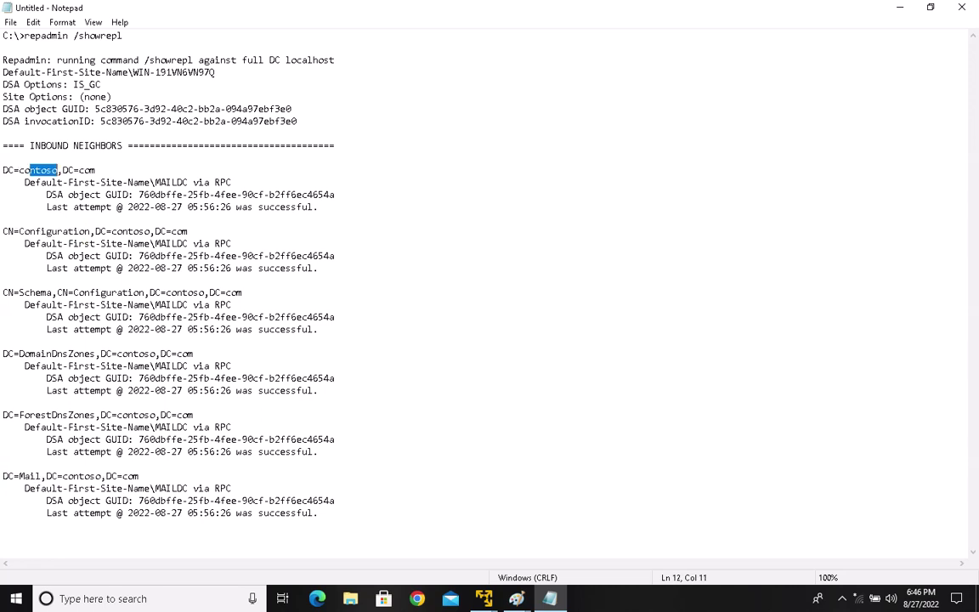
pyautogui.moveTo(25, 231); pyautogui.dragTo(100, 231)
pyautogui.moveTo(25, 304); pyautogui.dragTo(90, 292)
pyautogui.moveTo(14, 354); pyautogui.dragTo(118, 366)
pyautogui.moveTo(24, 414); pyautogui.dragTo(133, 427)
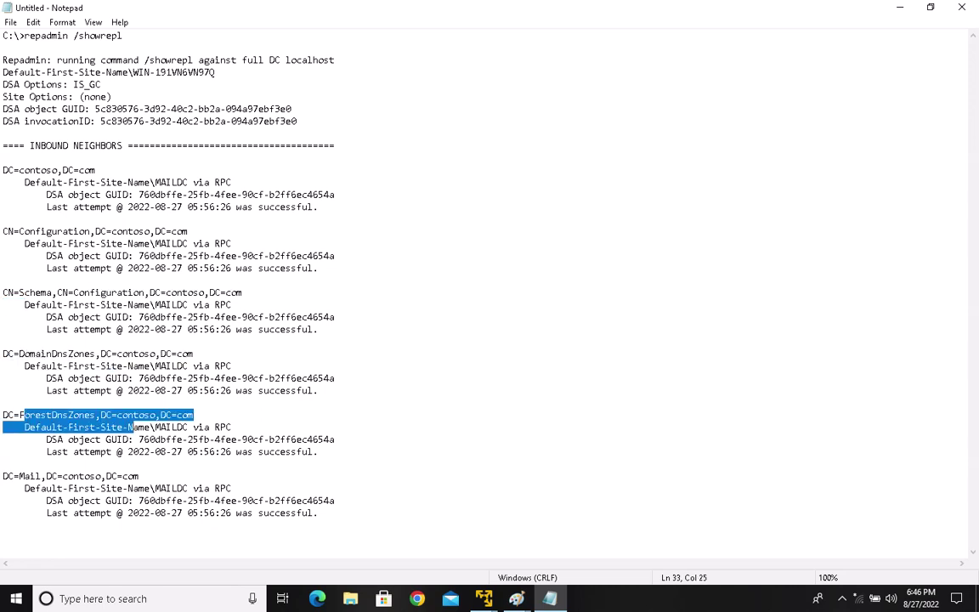
pyautogui.moveTo(3, 476)
pyautogui.mouseDown()
pyautogui.moveTo(139, 476)
pyautogui.moveTo(2, 476)
pyautogui.mouseUp()
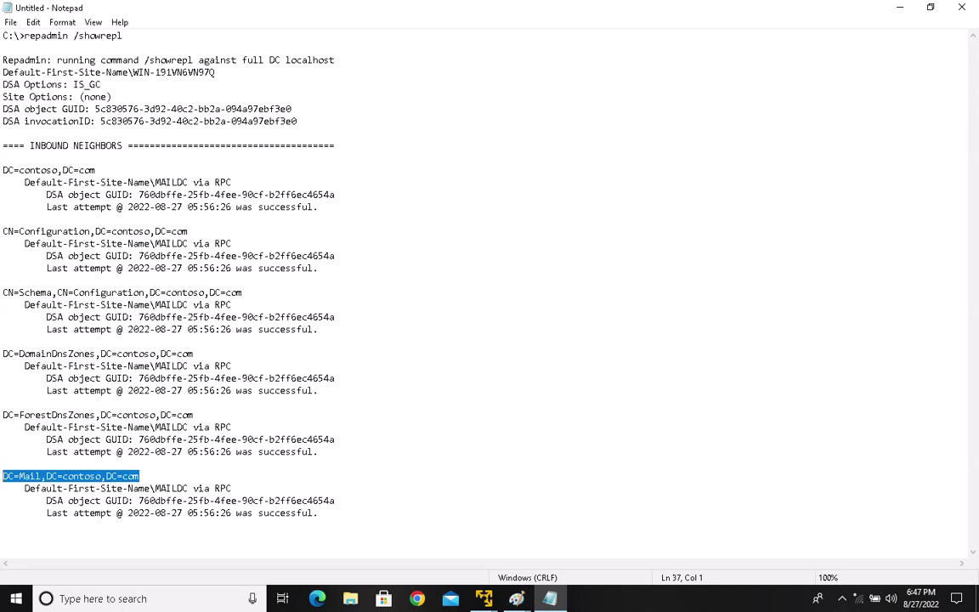
# Highlight the whole repadmin report and deselect it, and return to the Contoso.com virtual machine to close its Command Prompt window.
pyautogui.moveTo(3, 36); pyautogui.dragTo(319, 512)
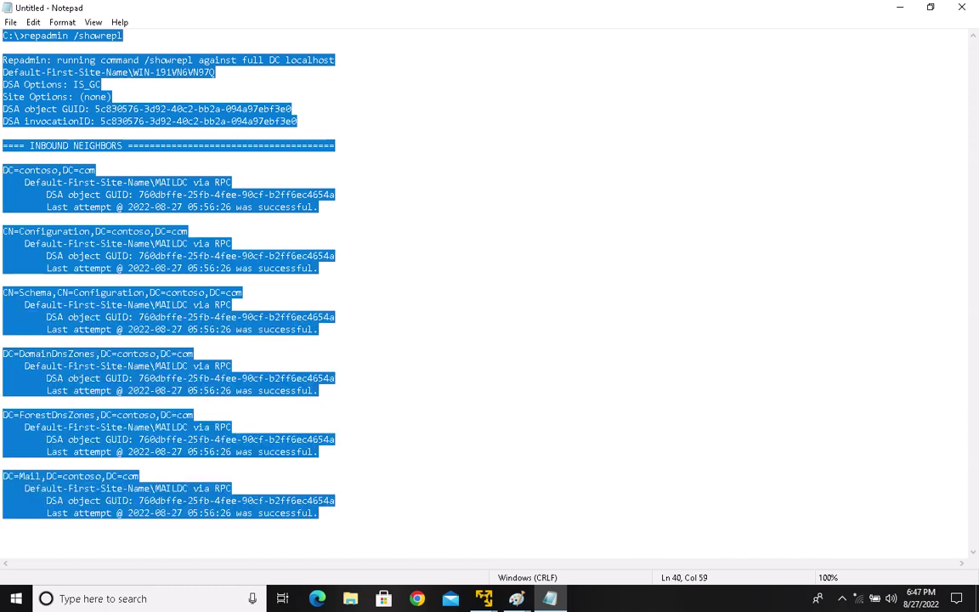
pyautogui.click(231, 304)
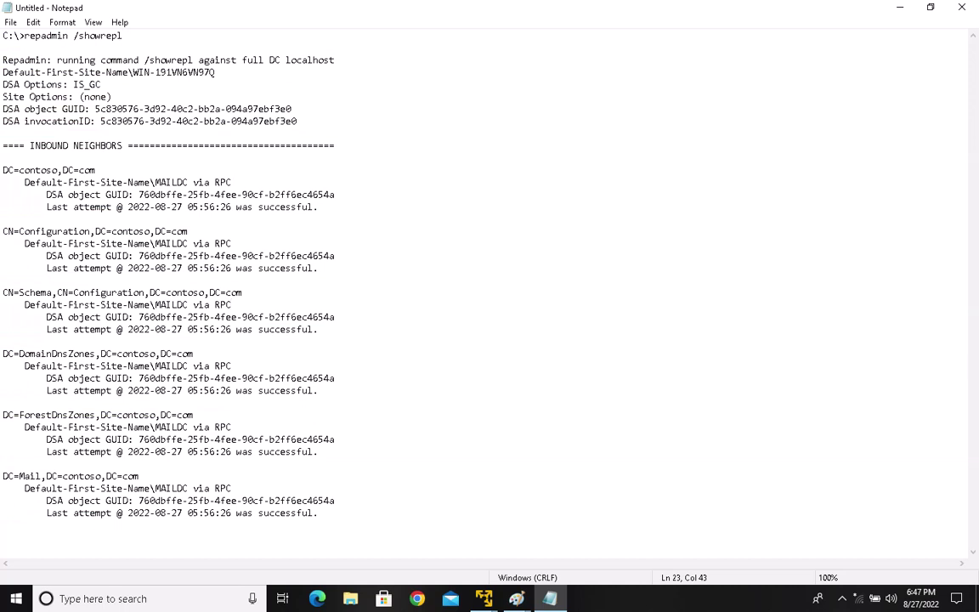
pyautogui.moveTo(484, 598)
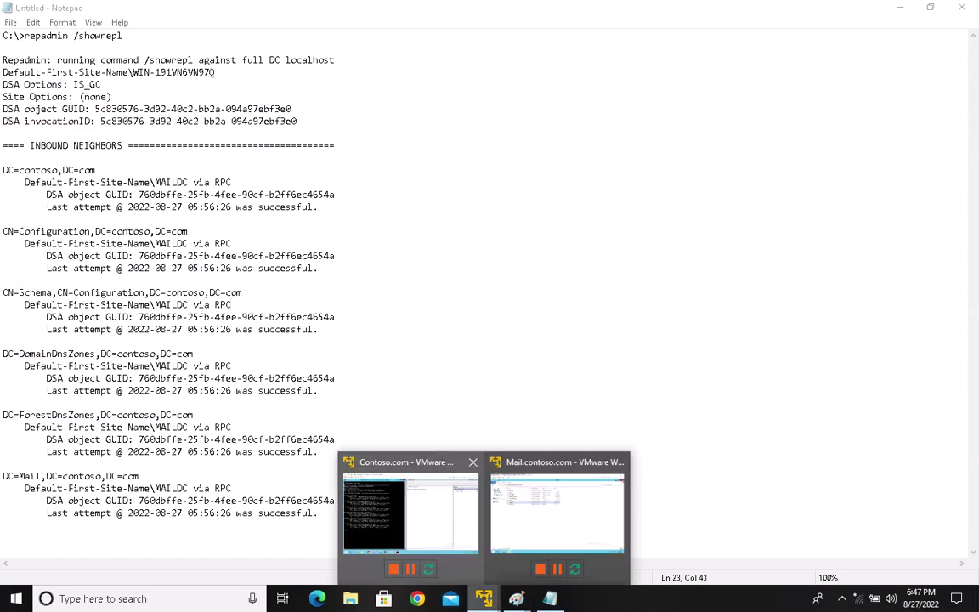
pyautogui.click(410, 510)
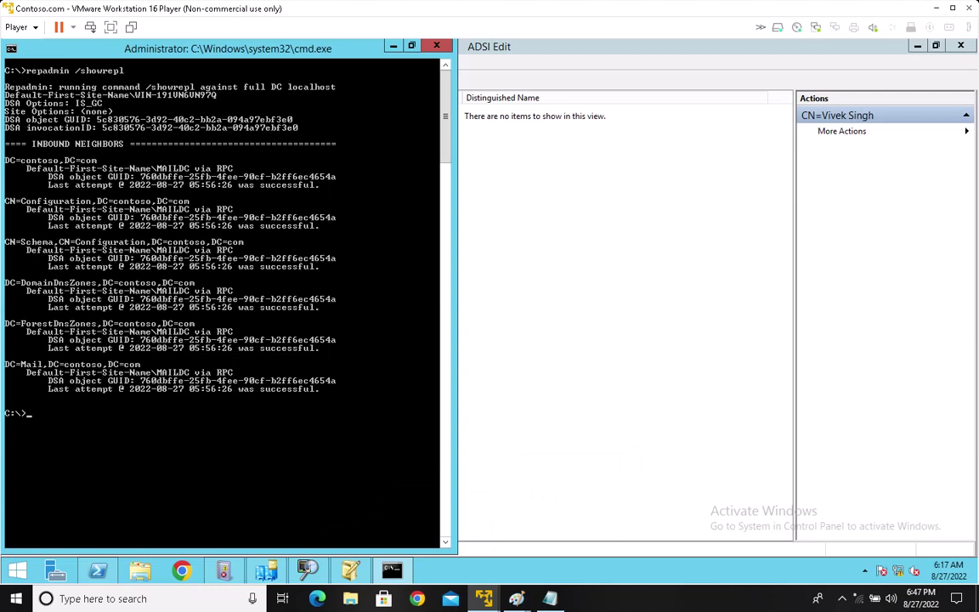
pyautogui.click(436, 45)
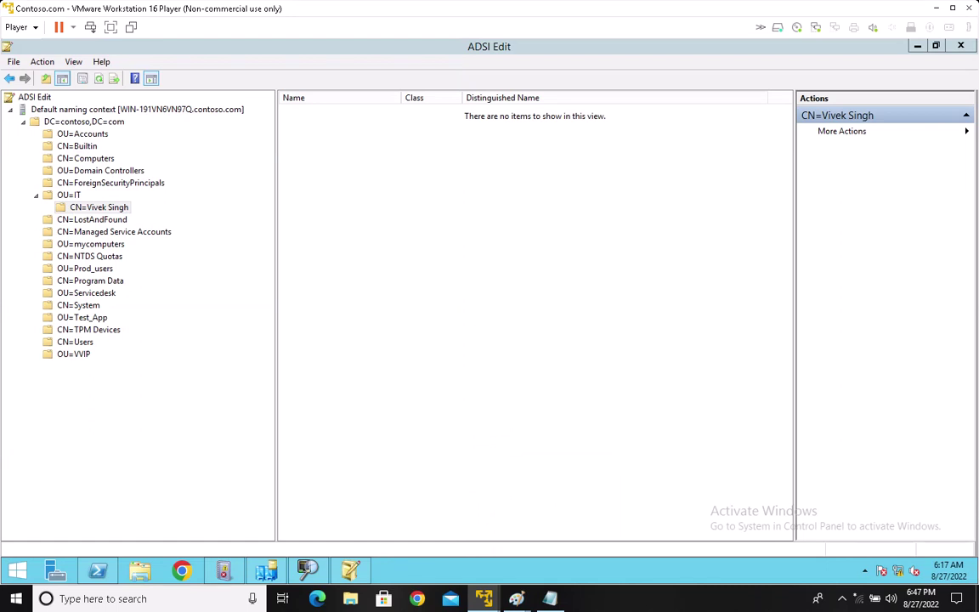
# Remove the existing Default naming context connection from ADSI Edit and confirm the removal.
pyautogui.rightClick(51, 112)
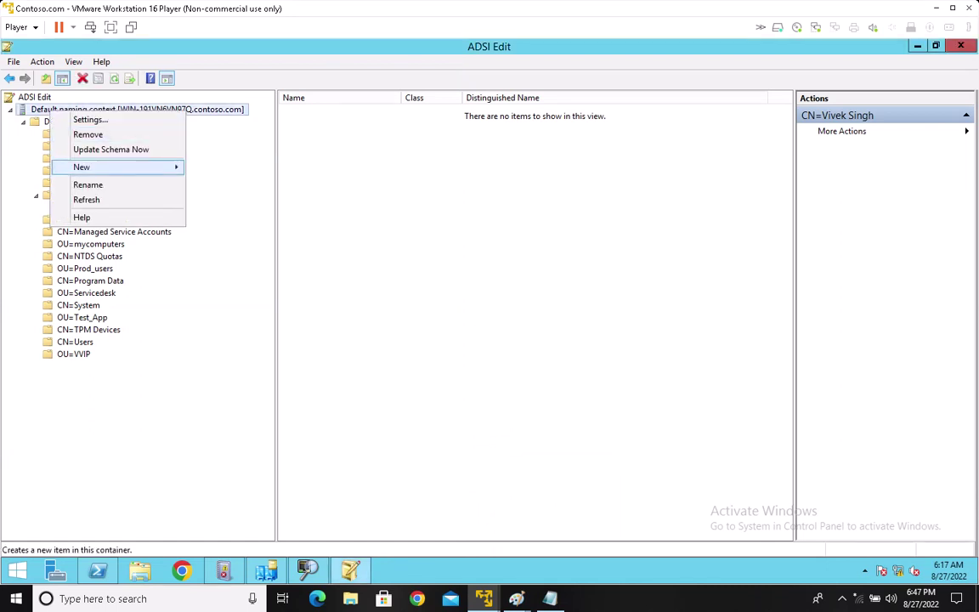
pyautogui.click(87, 134)
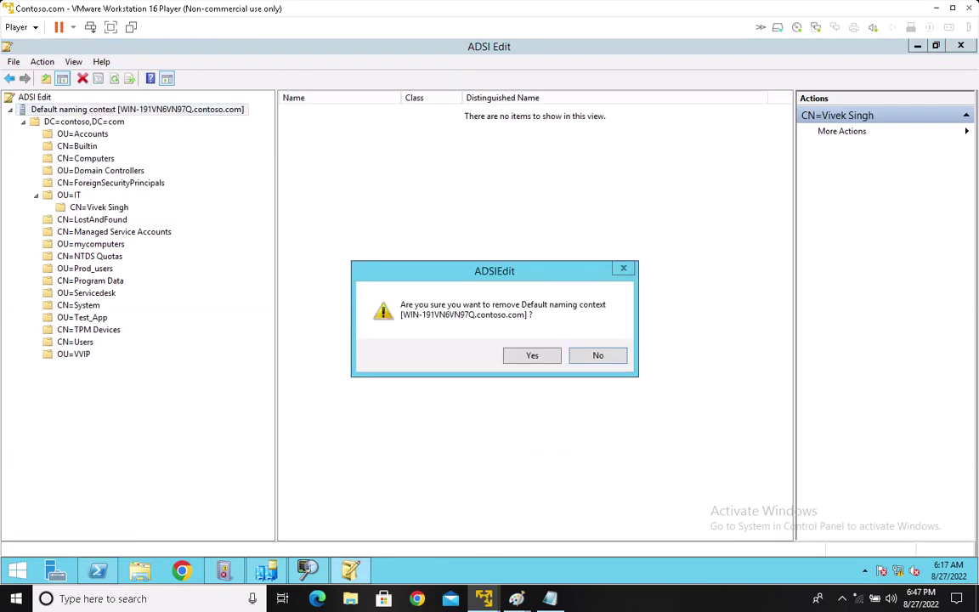
pyautogui.click(531, 356)
# Start a new ADSI Edit connection to the Default naming context, choosing WIN-191VN6VN97Q.contoso.com as the server.
pyautogui.rightClick(46, 99)
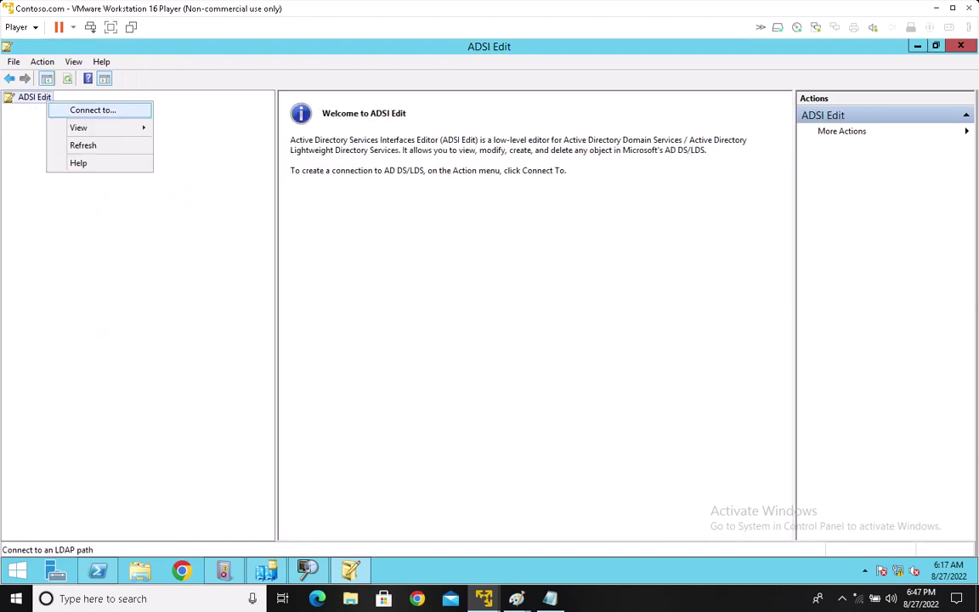
pyautogui.press('Return')
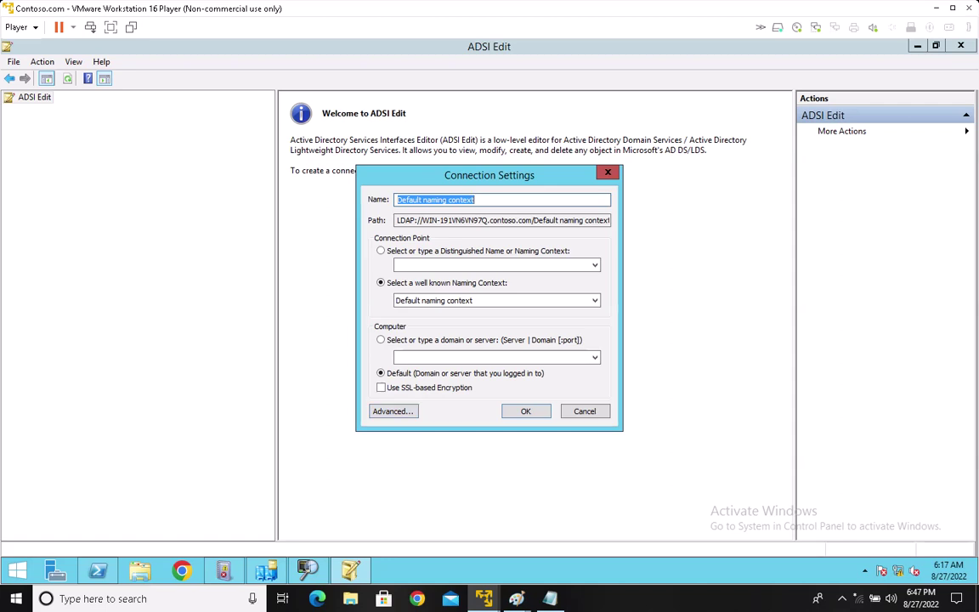
pyautogui.click(491, 357)
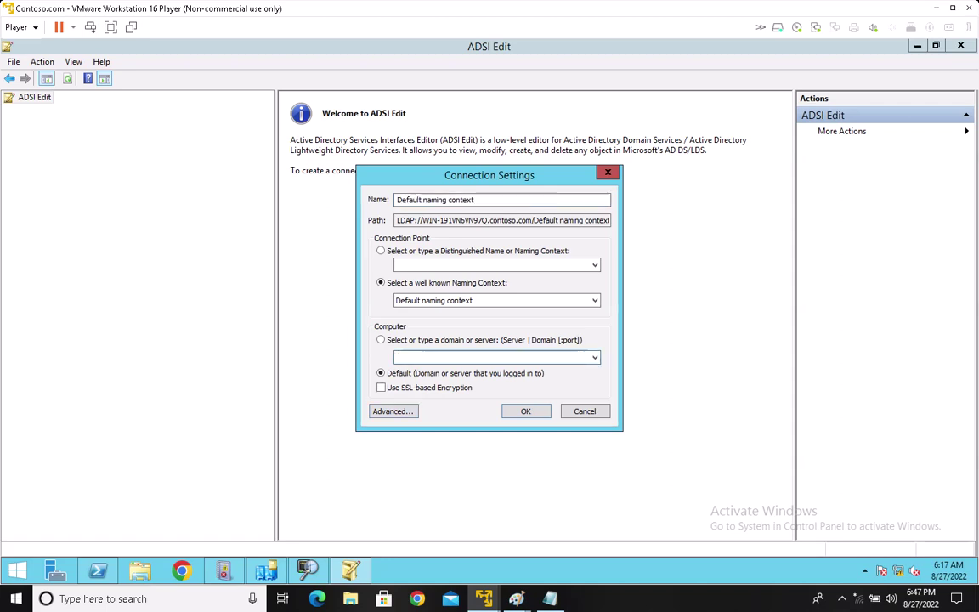
pyautogui.click(595, 358)
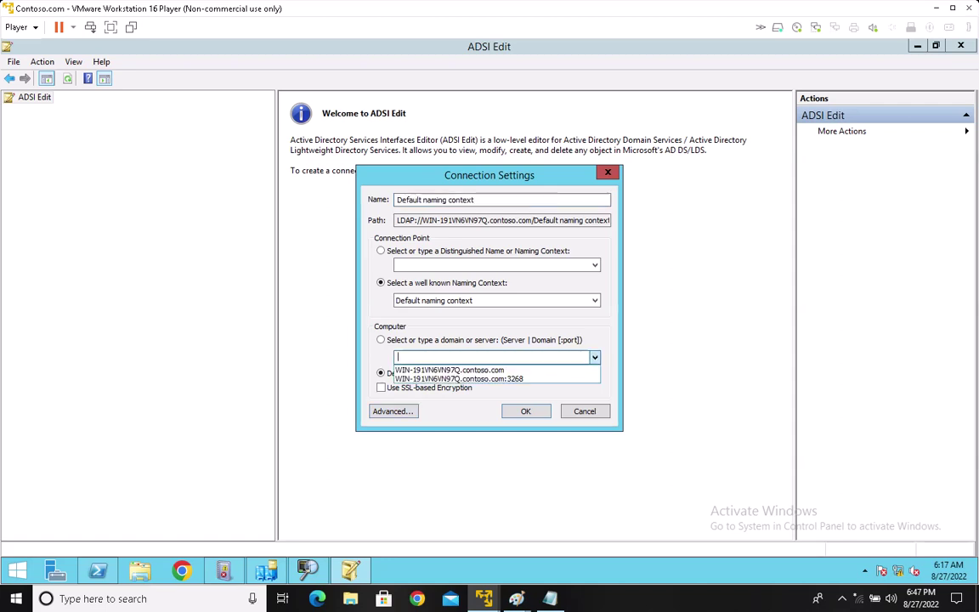
pyautogui.click(449, 371)
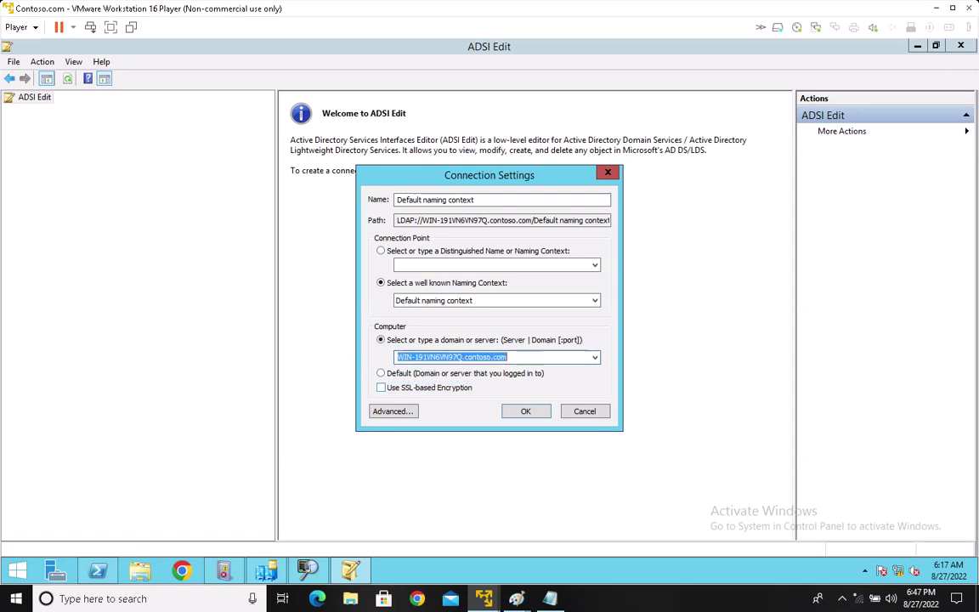
# Set the connection's advanced options to the Global Catalog protocol with port 3268 and establish the connection.
pyautogui.click(393, 410)
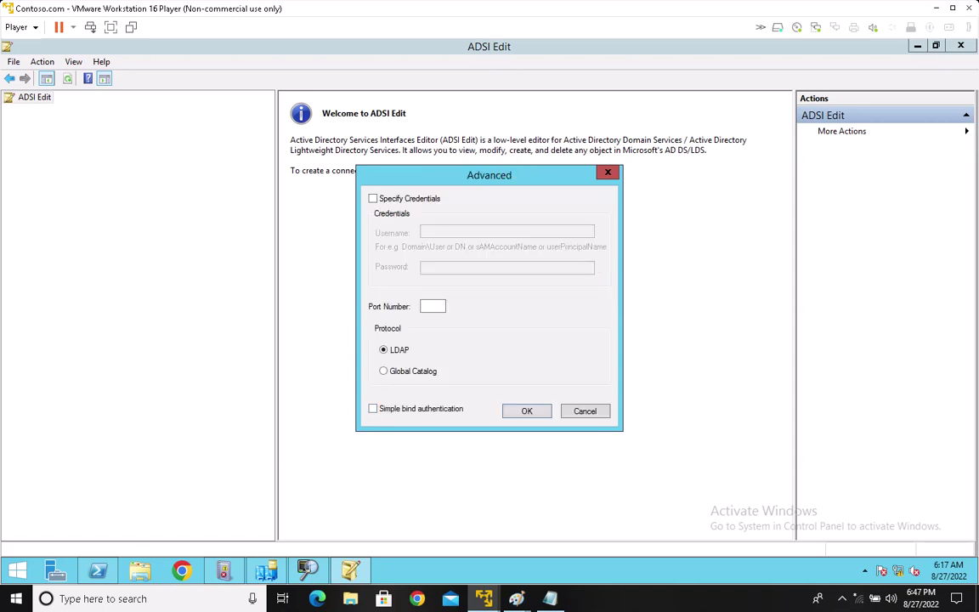
pyautogui.click(383, 371)
pyautogui.write('3268')
pyautogui.press('Return')
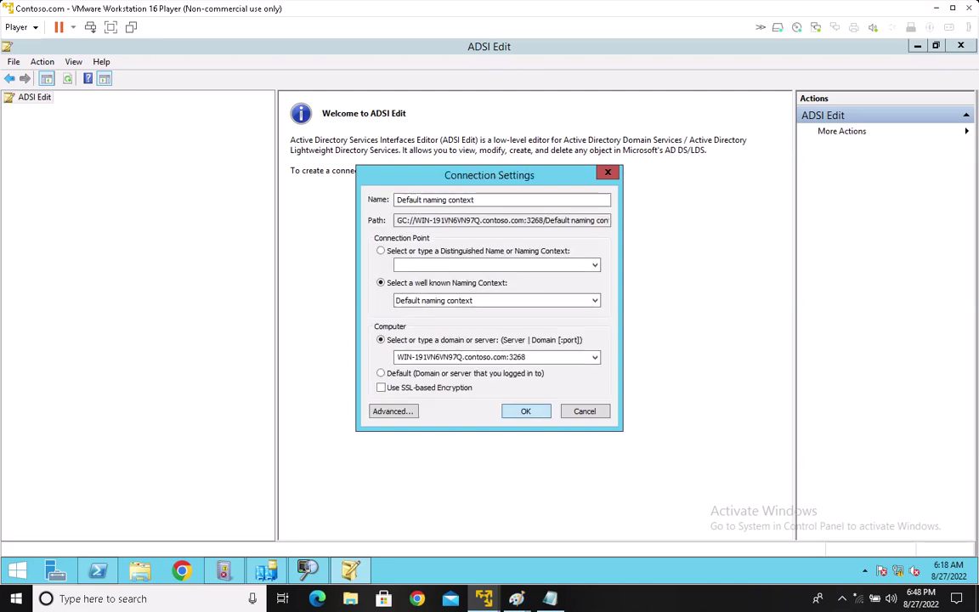
pyautogui.press('Return')
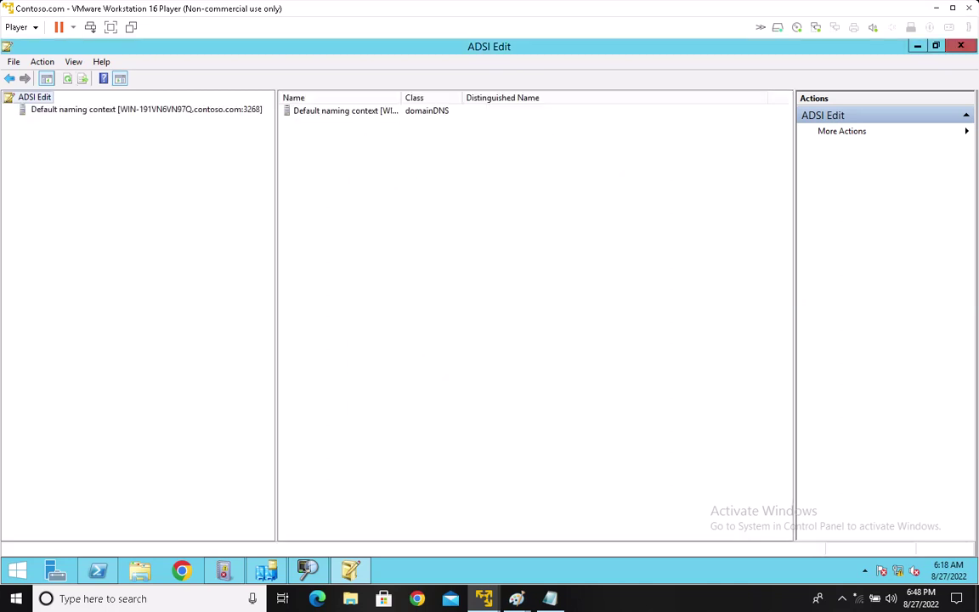
# Expand the Global Catalog connection and its DC=contoso,DC=com node to list the containers.
pyautogui.doubleClick(147, 109)
pyautogui.click(84, 121)
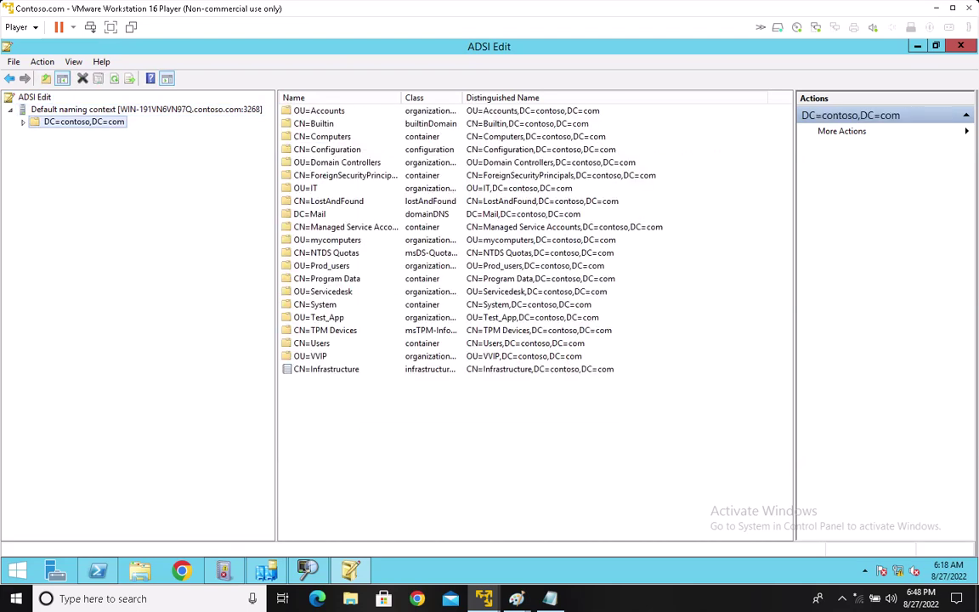
pyautogui.click(23, 123)
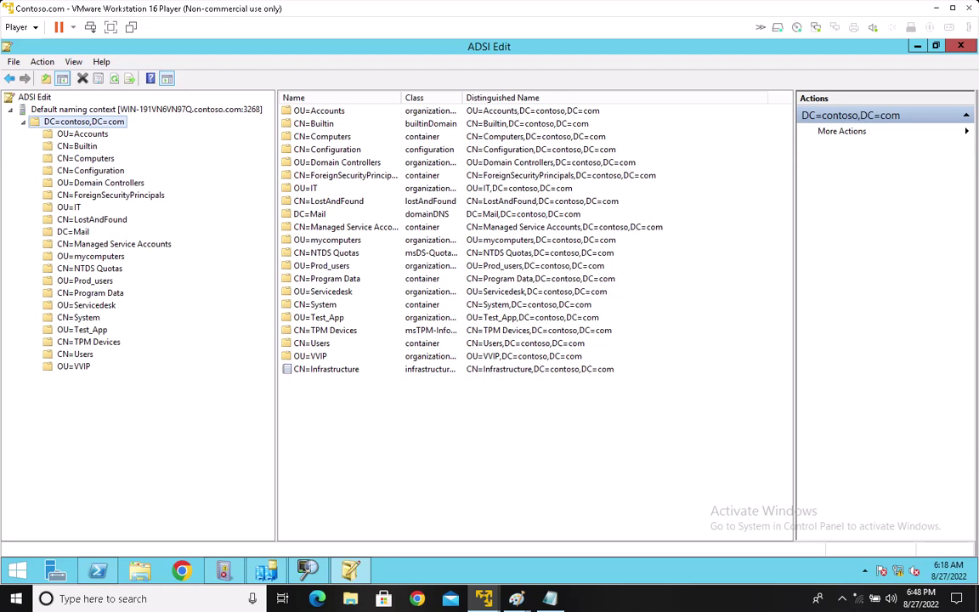
# Try to repoint the Default naming context connection to the server mail.contoso.com:3268 through its connection settings.
pyautogui.click(146, 109)
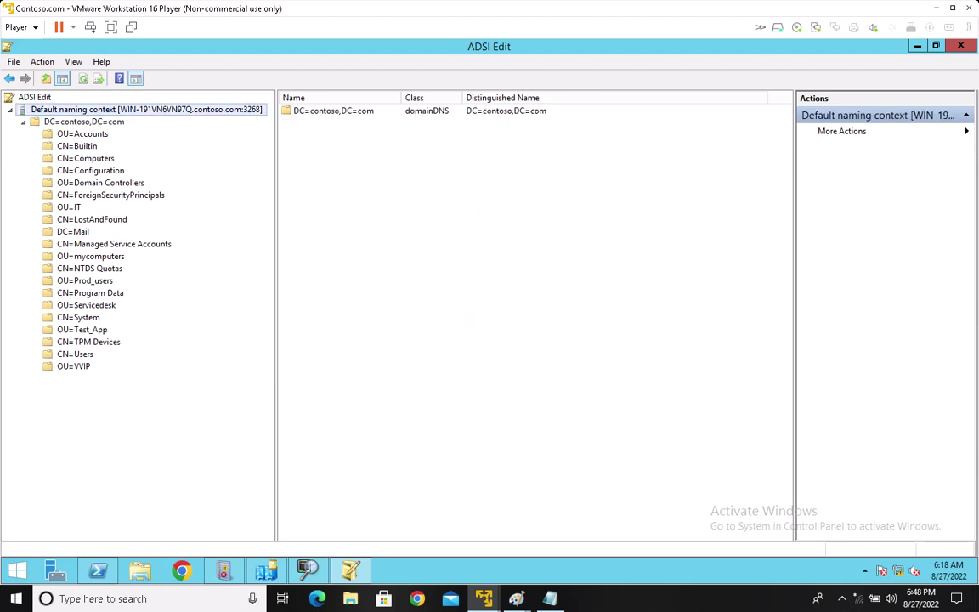
pyautogui.rightClick(71, 111)
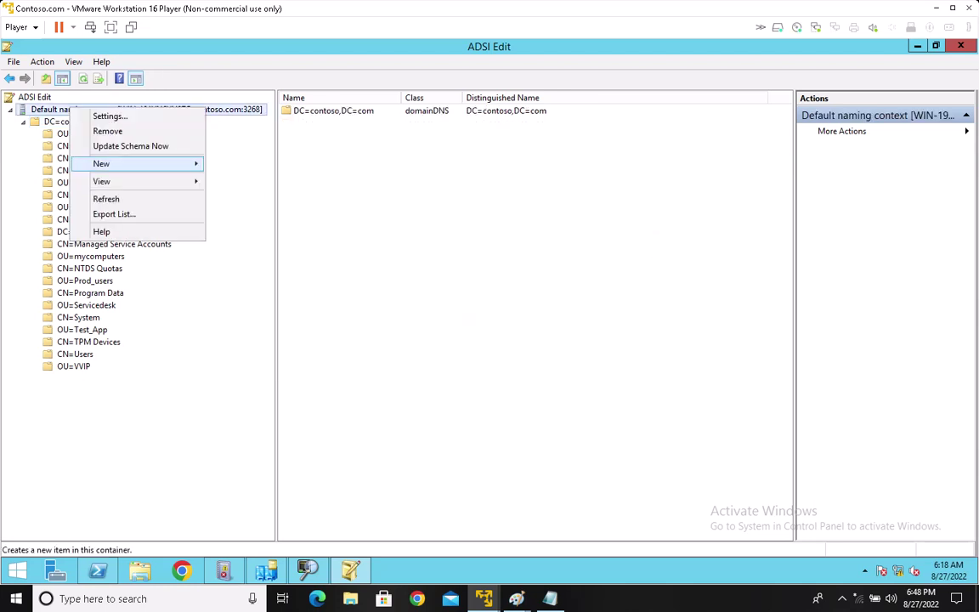
pyautogui.click(110, 116)
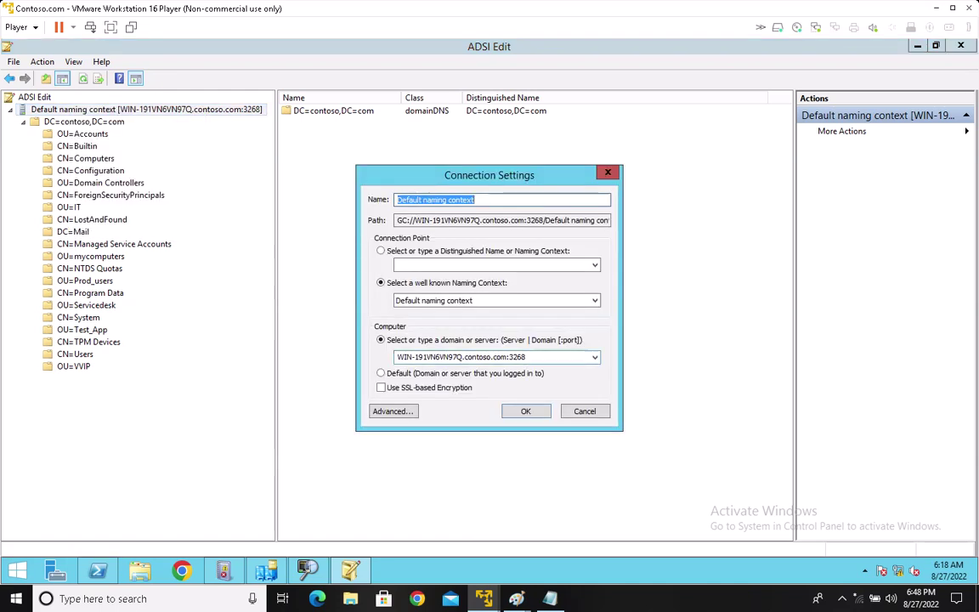
pyautogui.doubleClick(497, 357)
pyautogui.click(527, 357)
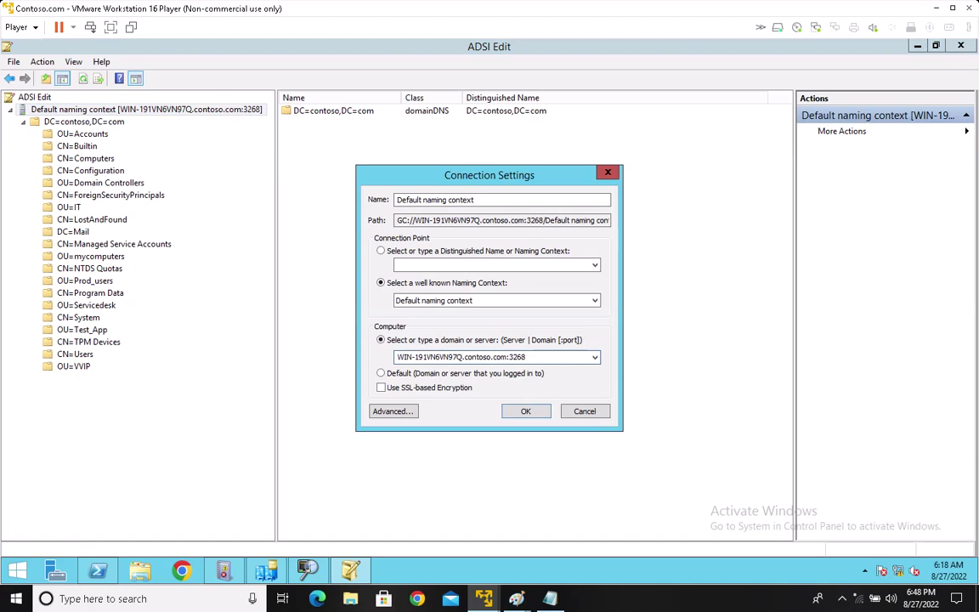
pyautogui.moveTo(462, 357); pyautogui.dragTo(397, 357)
pyautogui.write('m')
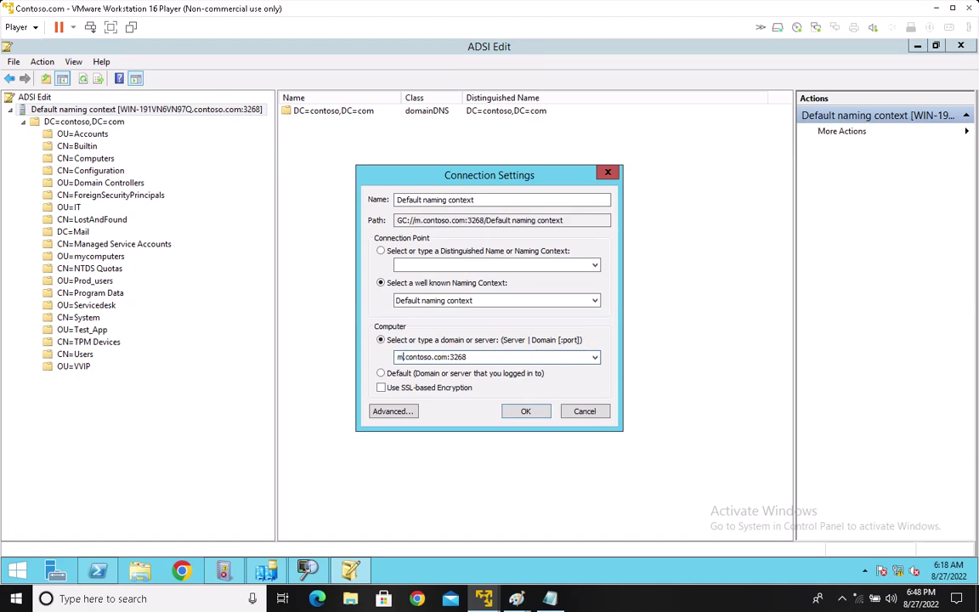
pyautogui.write('ail.')
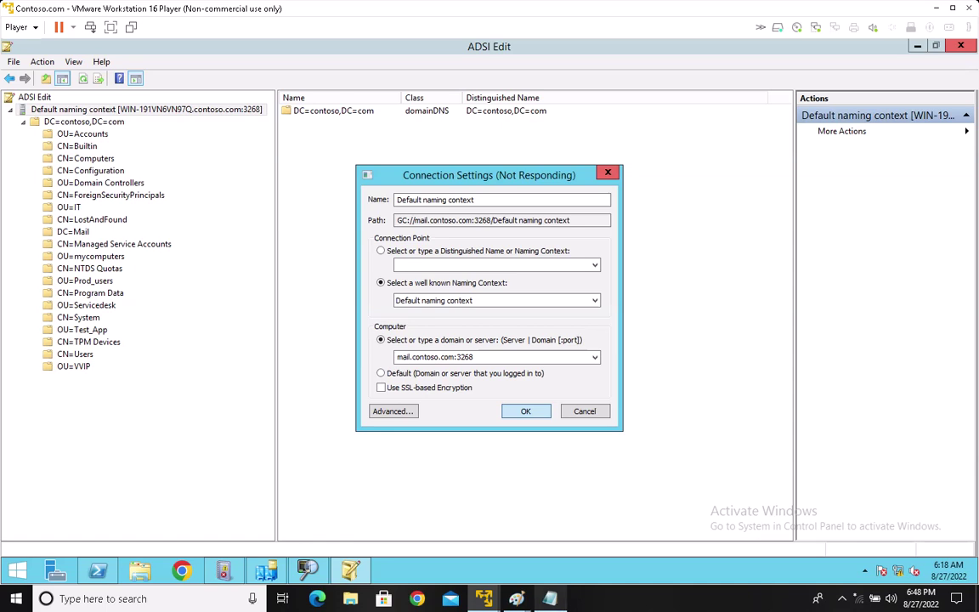
# Switch to Paint and review the NTDS.DIT diagram with its directory partitions.
pyautogui.moveTo(517, 599)
pyautogui.click(442, 531)
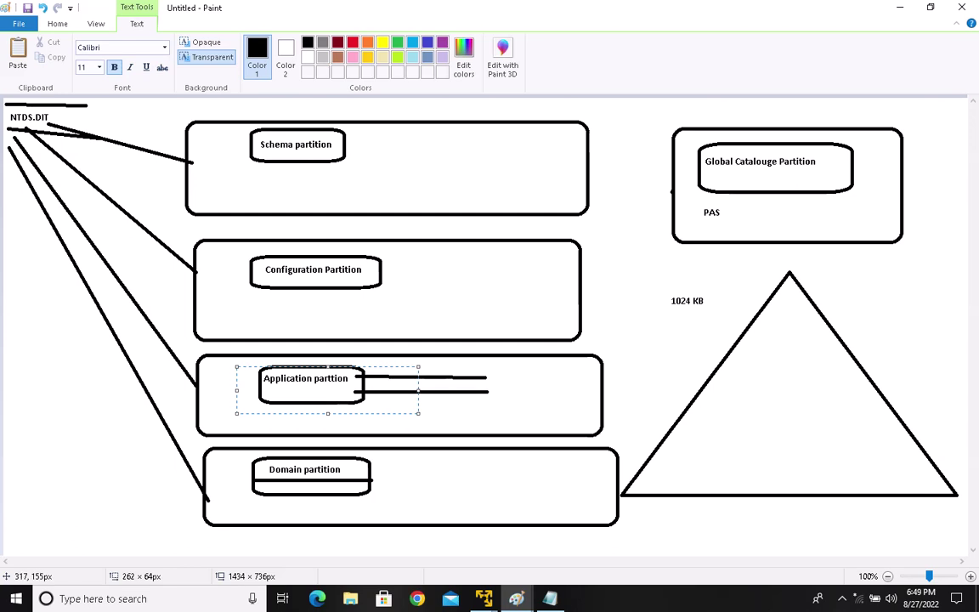
pyautogui.click(227, 206)
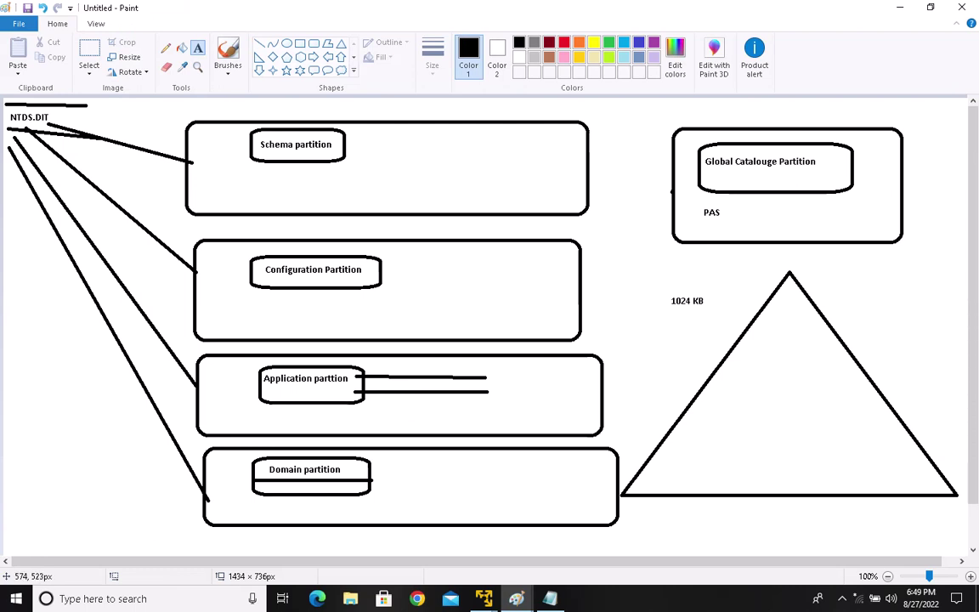
pyautogui.moveTo(0, 103); pyautogui.dragTo(100, 138)
pyautogui.click(124, 214)
# Return to the Contoso.com virtual machine, dismiss the ADSIEdit error and cancel the connection settings change.
pyautogui.moveTo(483, 599)
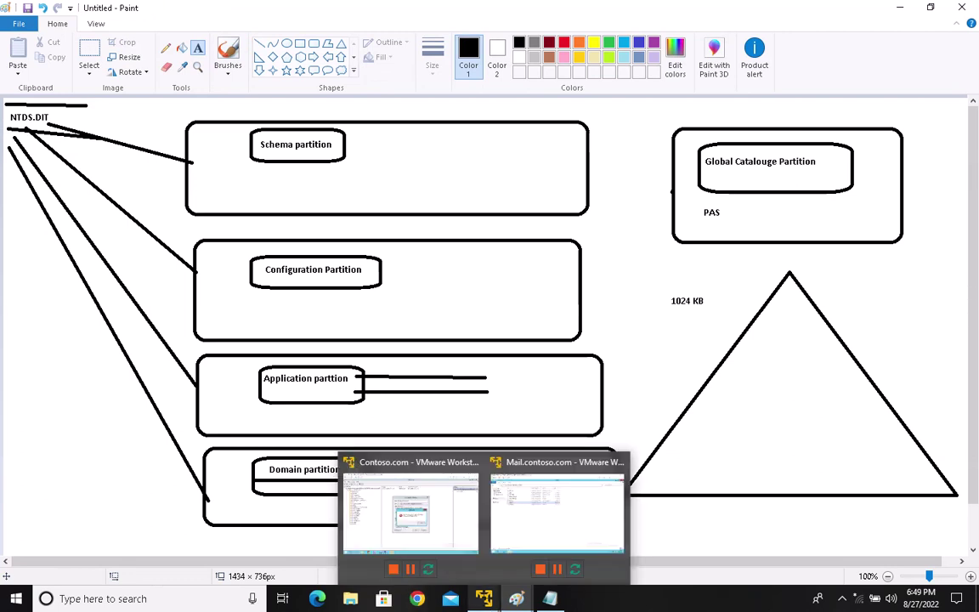
pyautogui.click(411, 510)
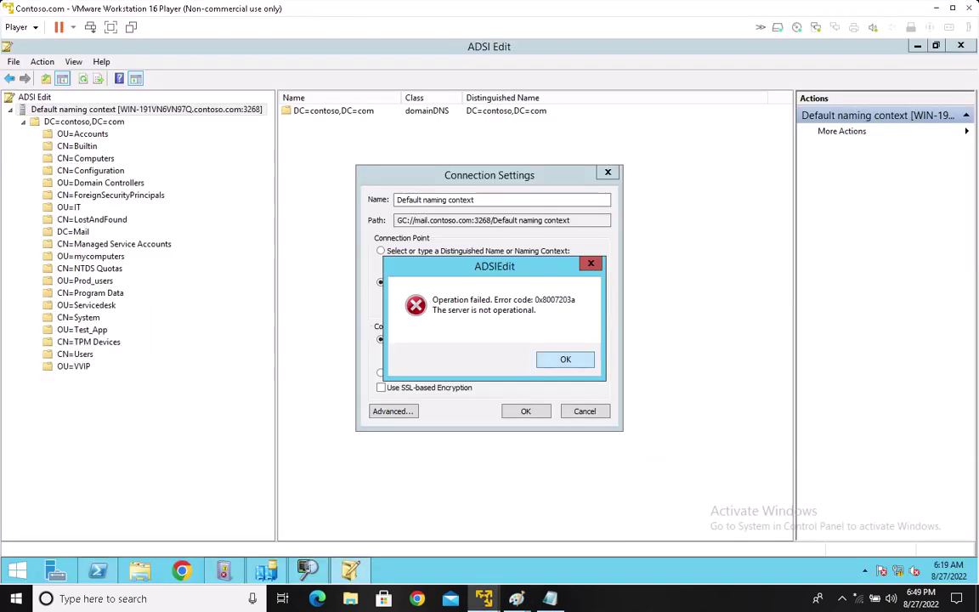
pyautogui.click(564, 359)
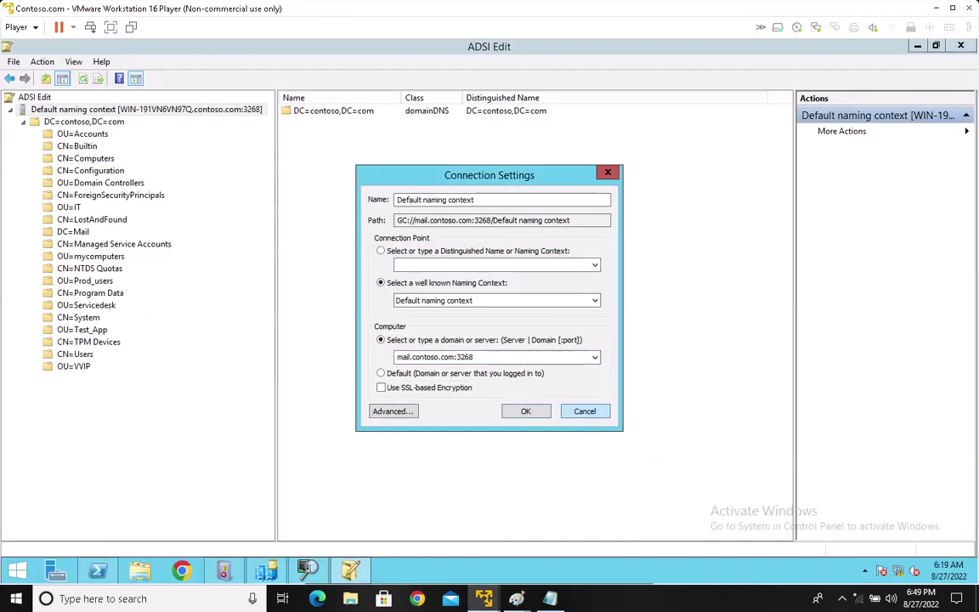
pyautogui.click(584, 411)
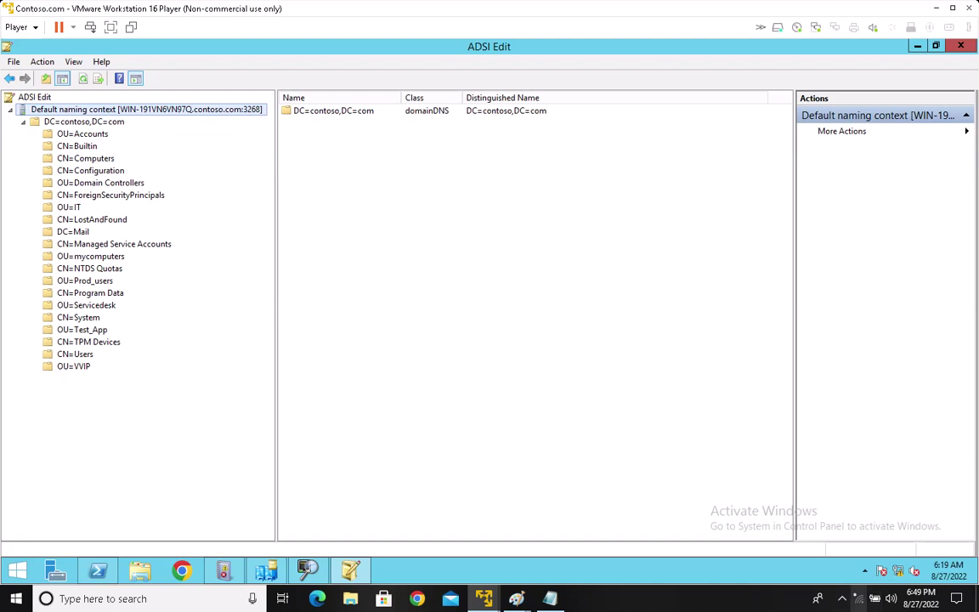
pyautogui.click(842, 598)
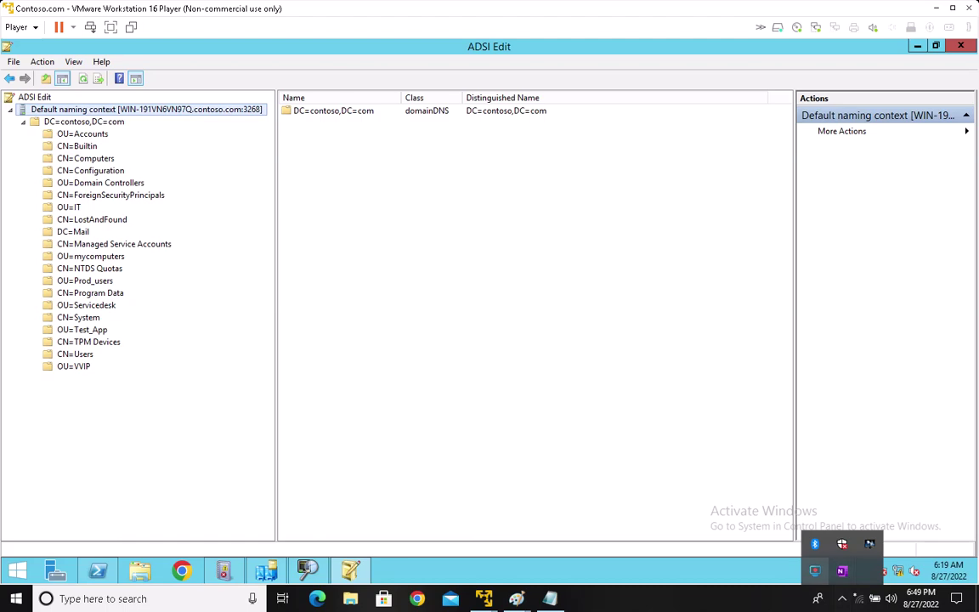